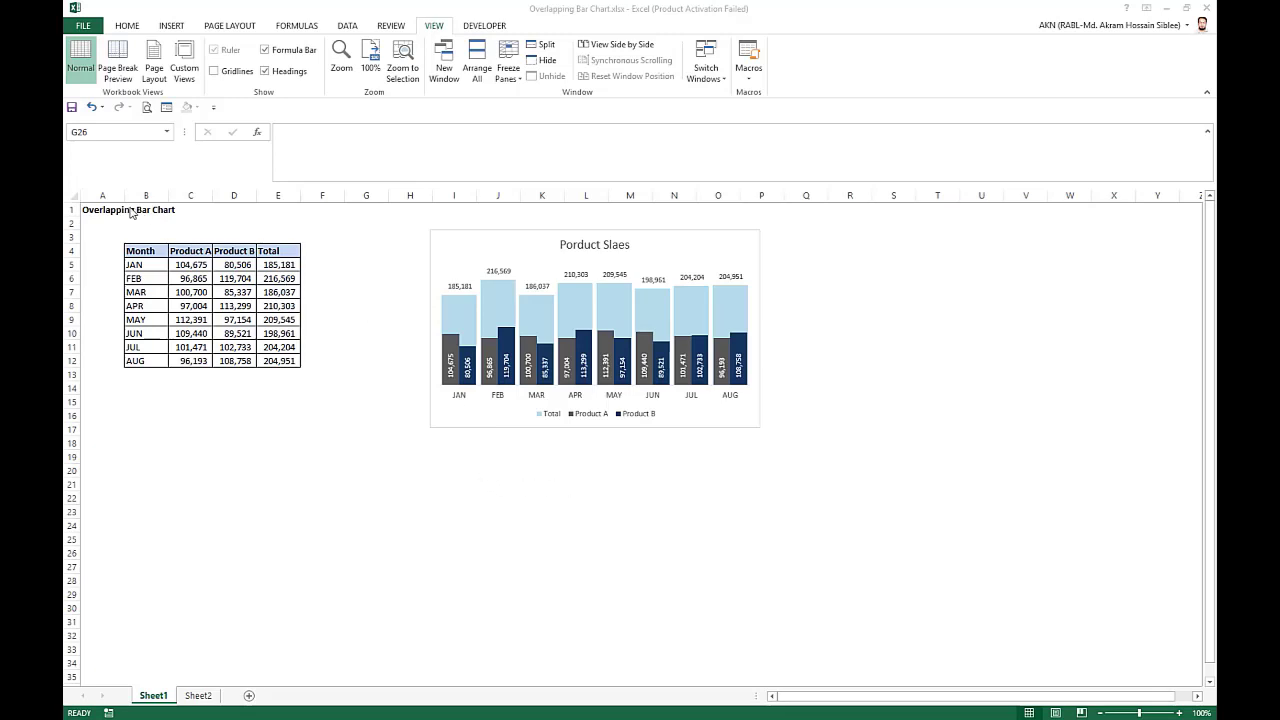
# Review the Sheet1 sales table, the Total formula in E5 and the existing chart's series.
pyautogui.click(96, 208)
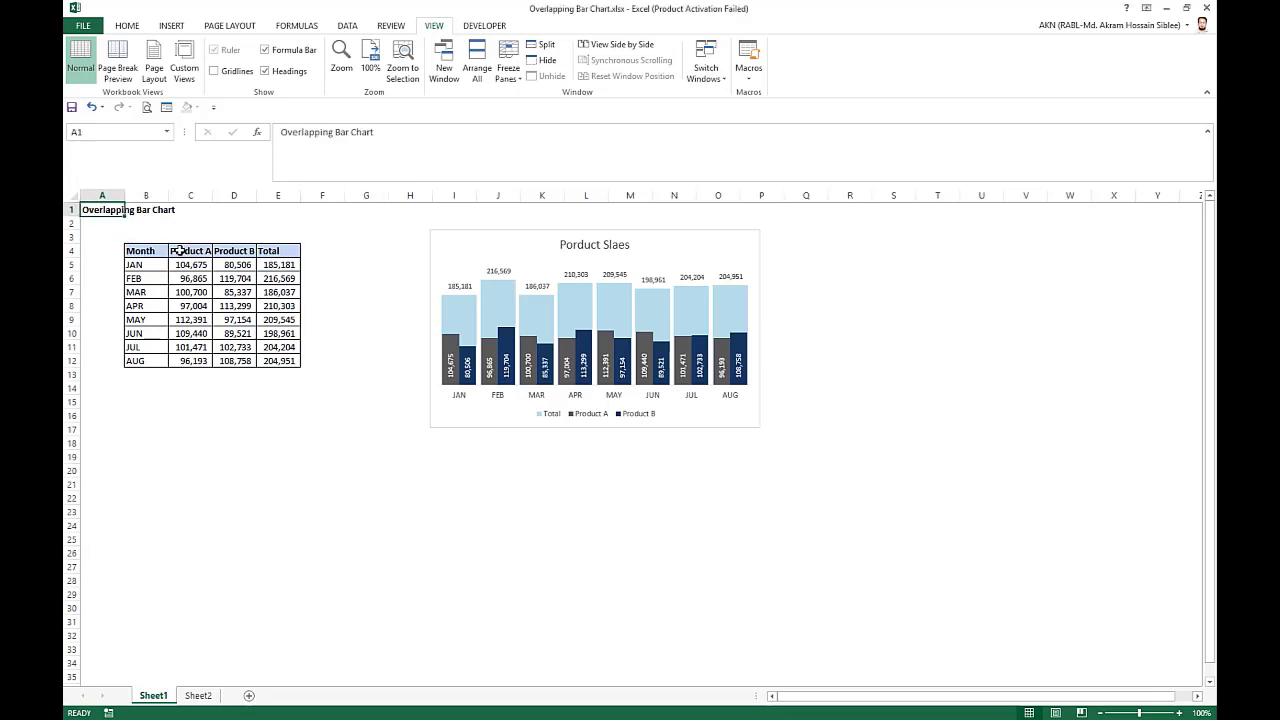
pyautogui.moveTo(179, 251); pyautogui.dragTo(241, 363)
pyautogui.click(358, 392)
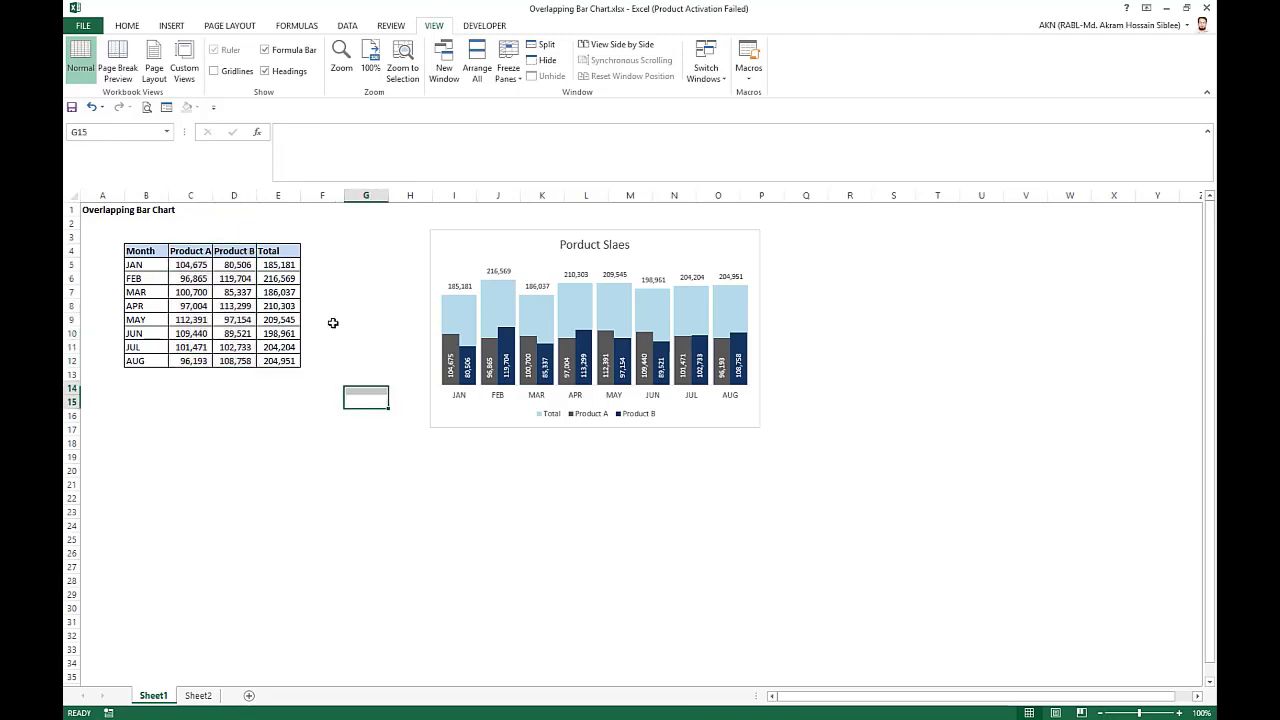
pyautogui.click(290, 265)
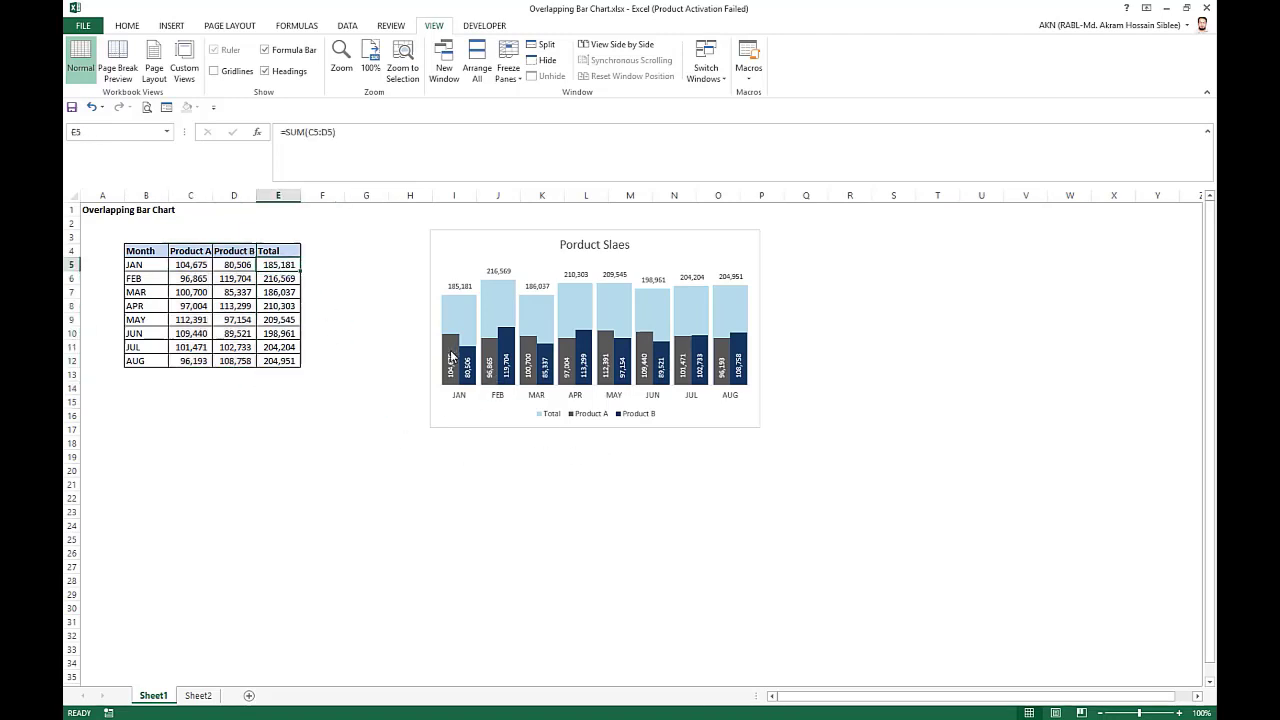
pyautogui.click(449, 353)
pyautogui.click(474, 363)
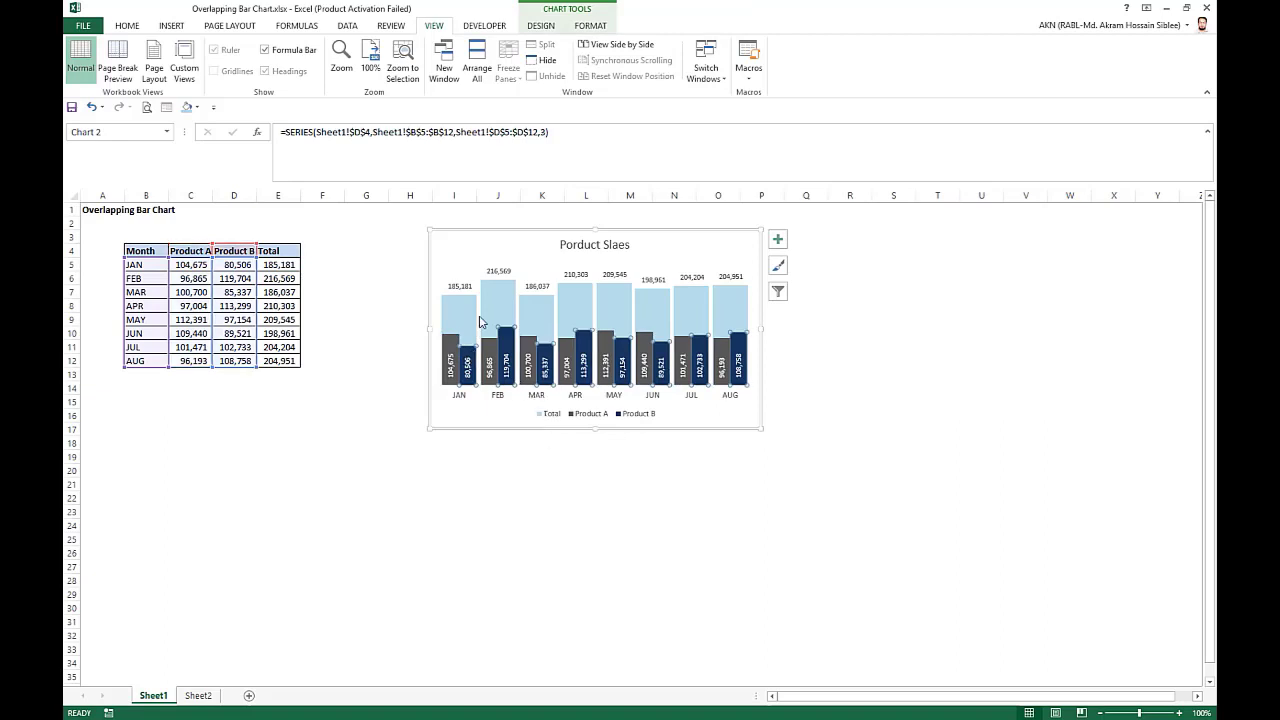
pyautogui.click(480, 322)
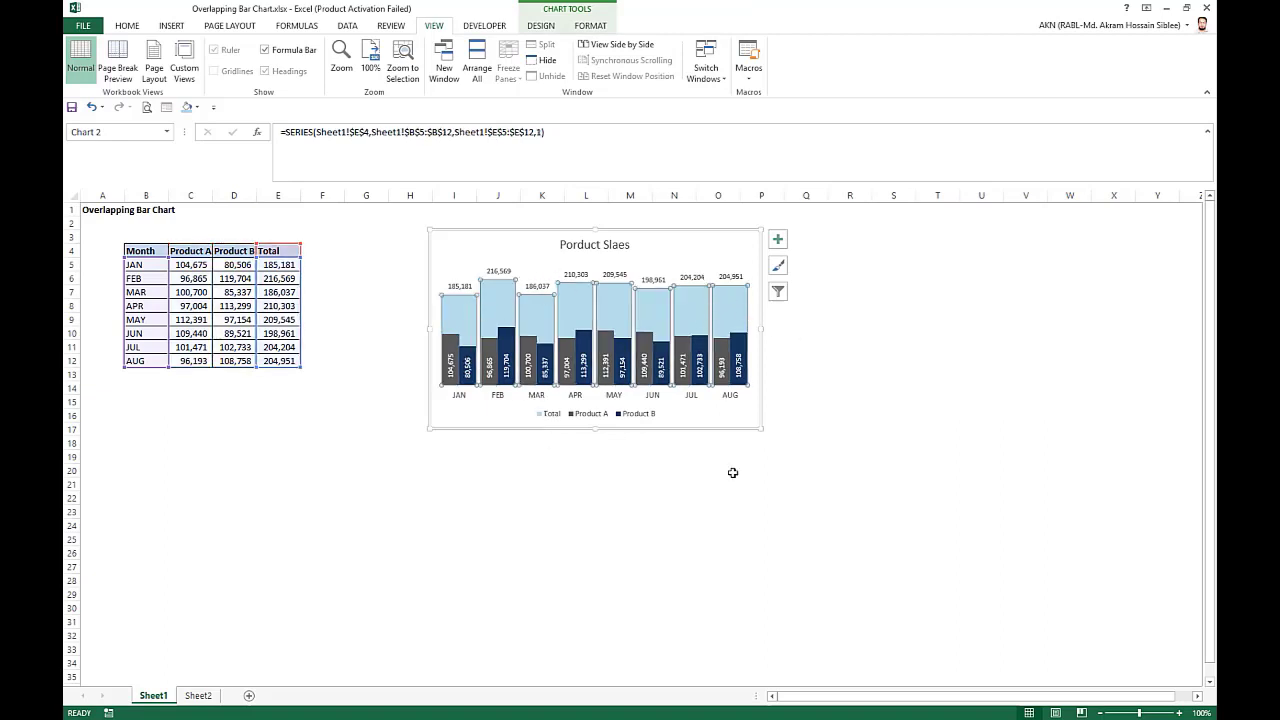
pyautogui.click(542, 528)
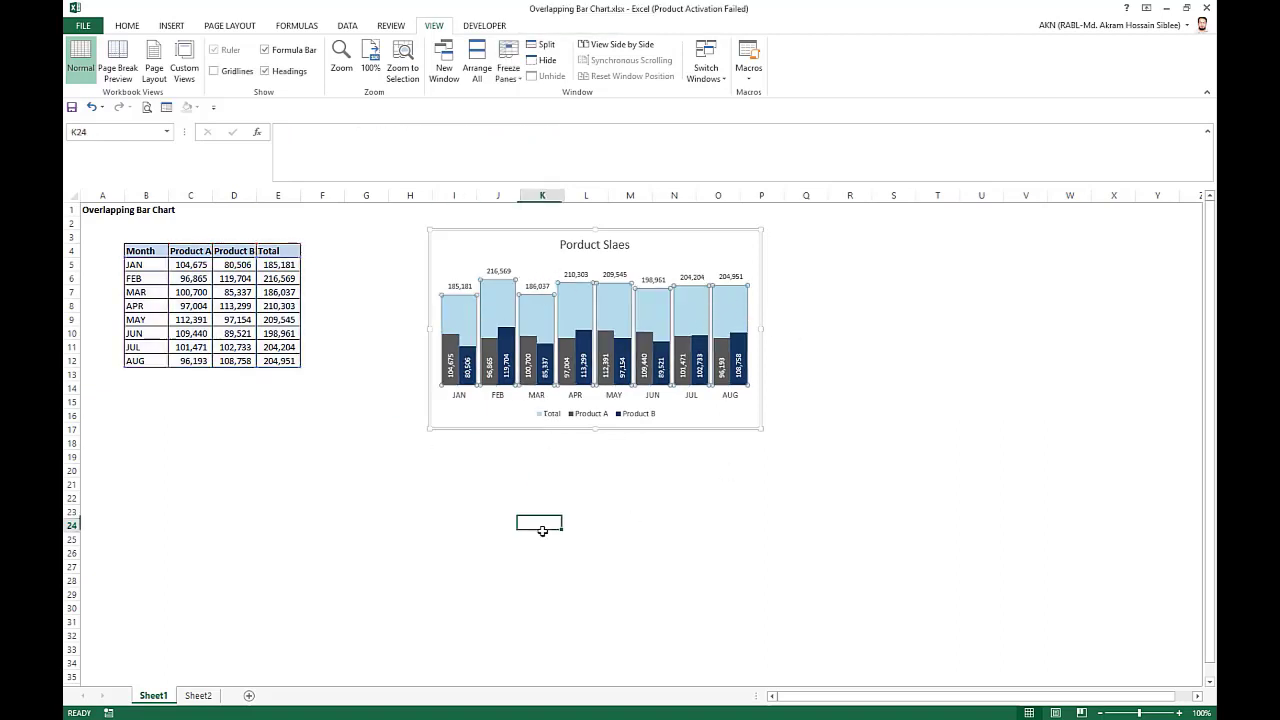
pyautogui.click(205, 696)
pyautogui.click(160, 695)
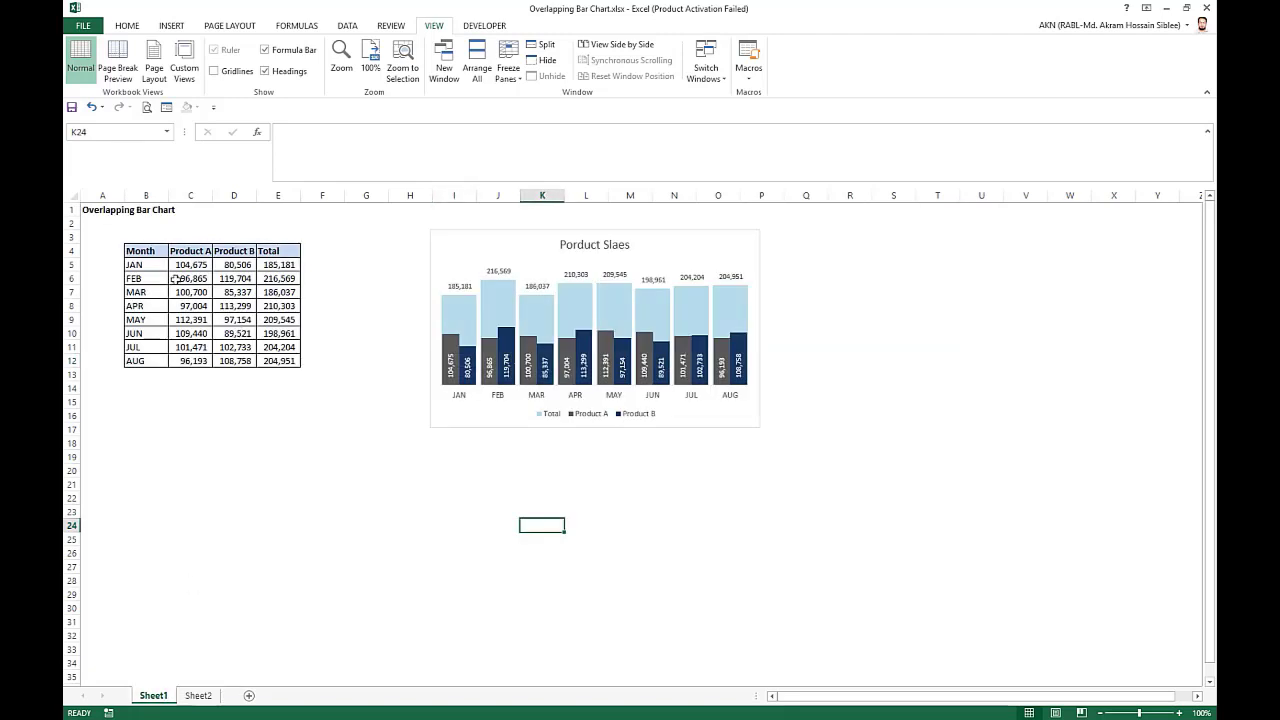
# Copy A1:F16 from Sheet1 and paste it into A1 on Sheet2.
pyautogui.moveTo(88, 210); pyautogui.dragTo(322, 418)
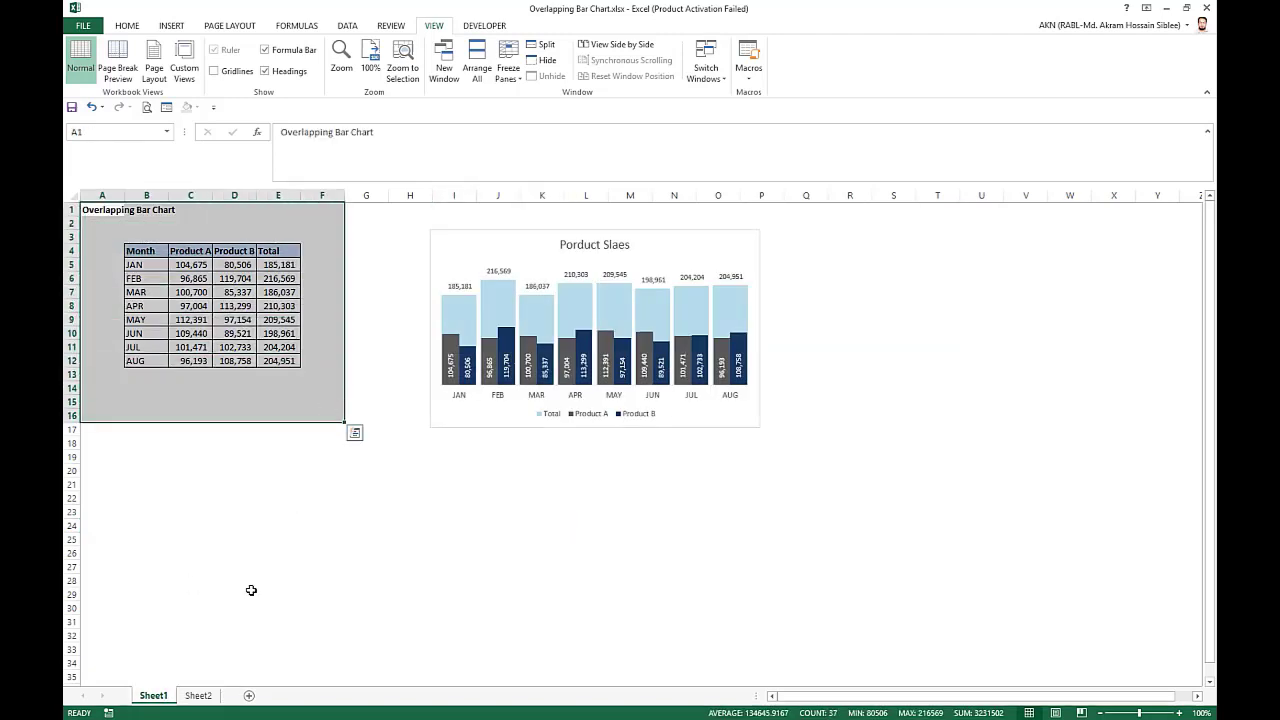
pyautogui.hotkey('ctrl', 'c')
pyautogui.click(205, 698)
pyautogui.click(94, 209)
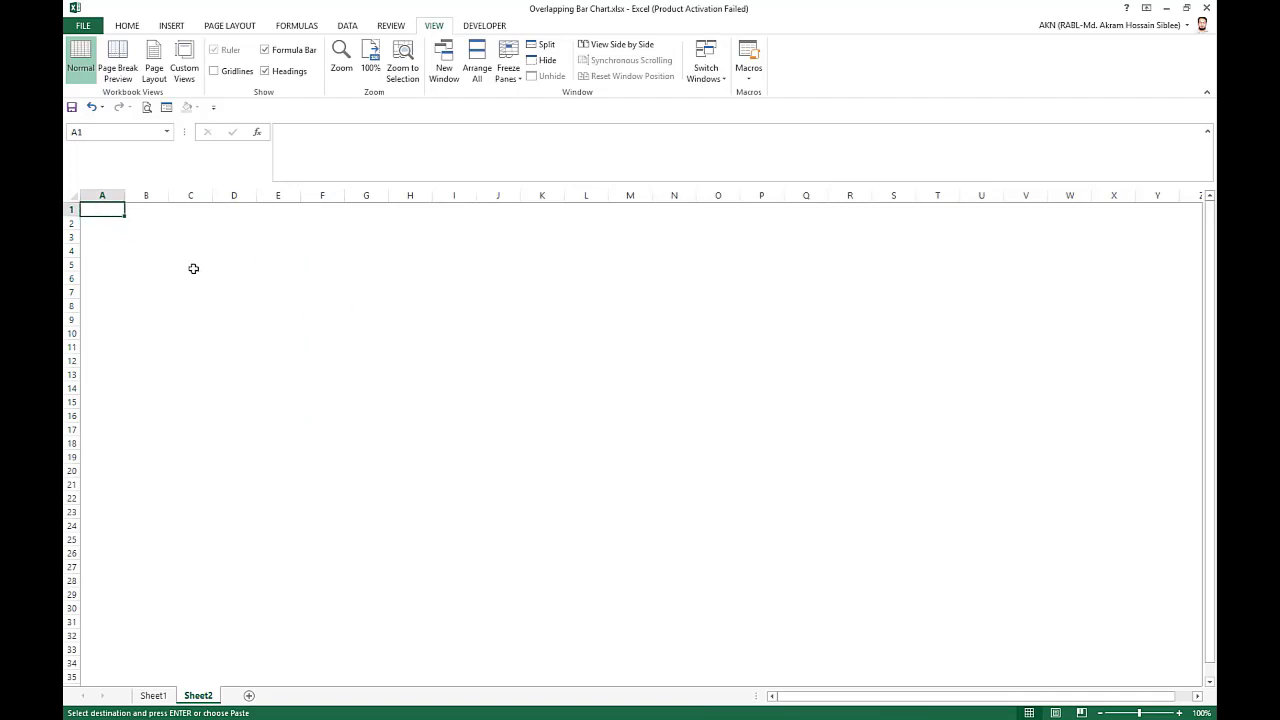
pyautogui.hotkey('ctrl', 'v')
pyautogui.click(591, 411)
# Insert a clustered column chart from the table range B4:E12.
pyautogui.moveTo(135, 256); pyautogui.dragTo(290, 362)
pyautogui.click(171, 25)
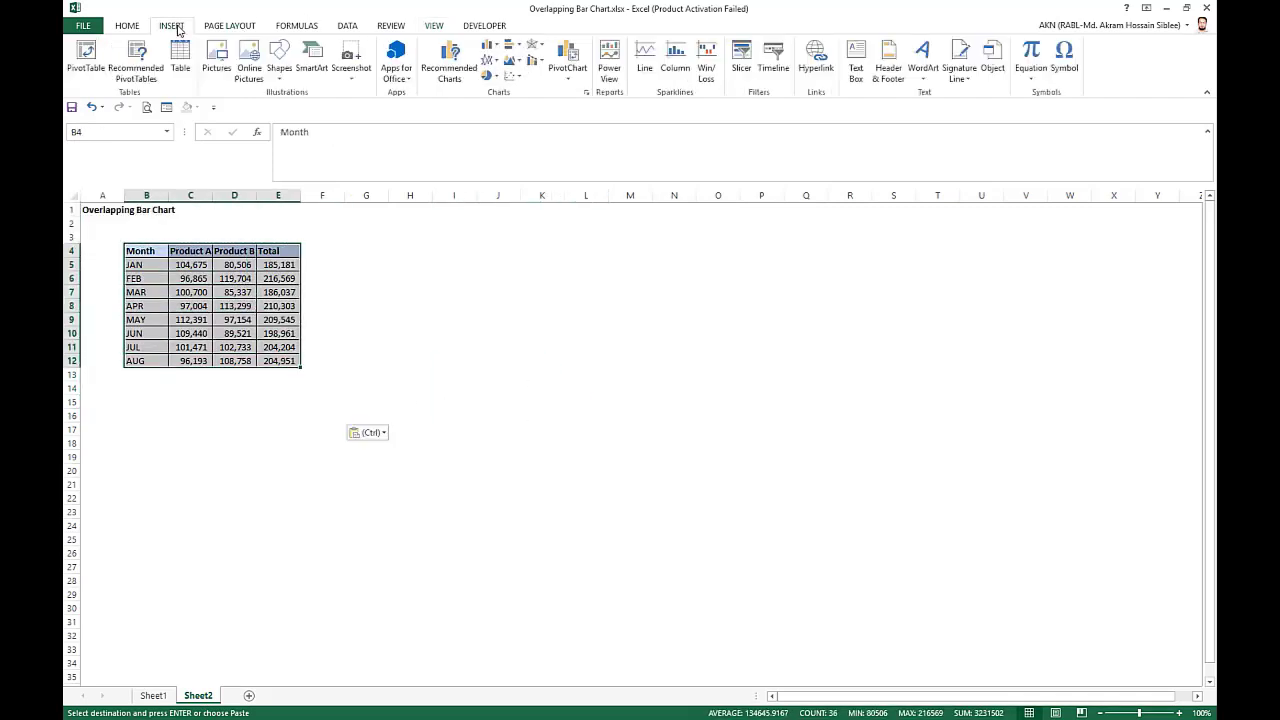
pyautogui.click(489, 45)
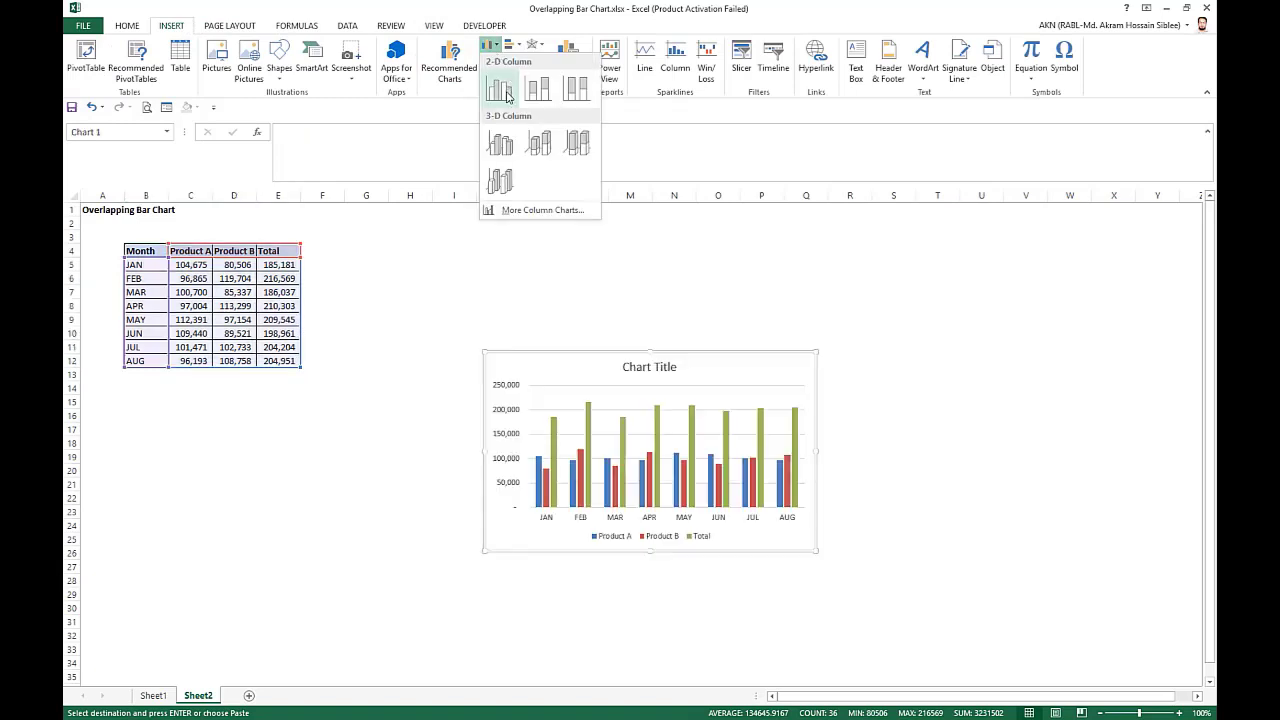
pyautogui.click(506, 92)
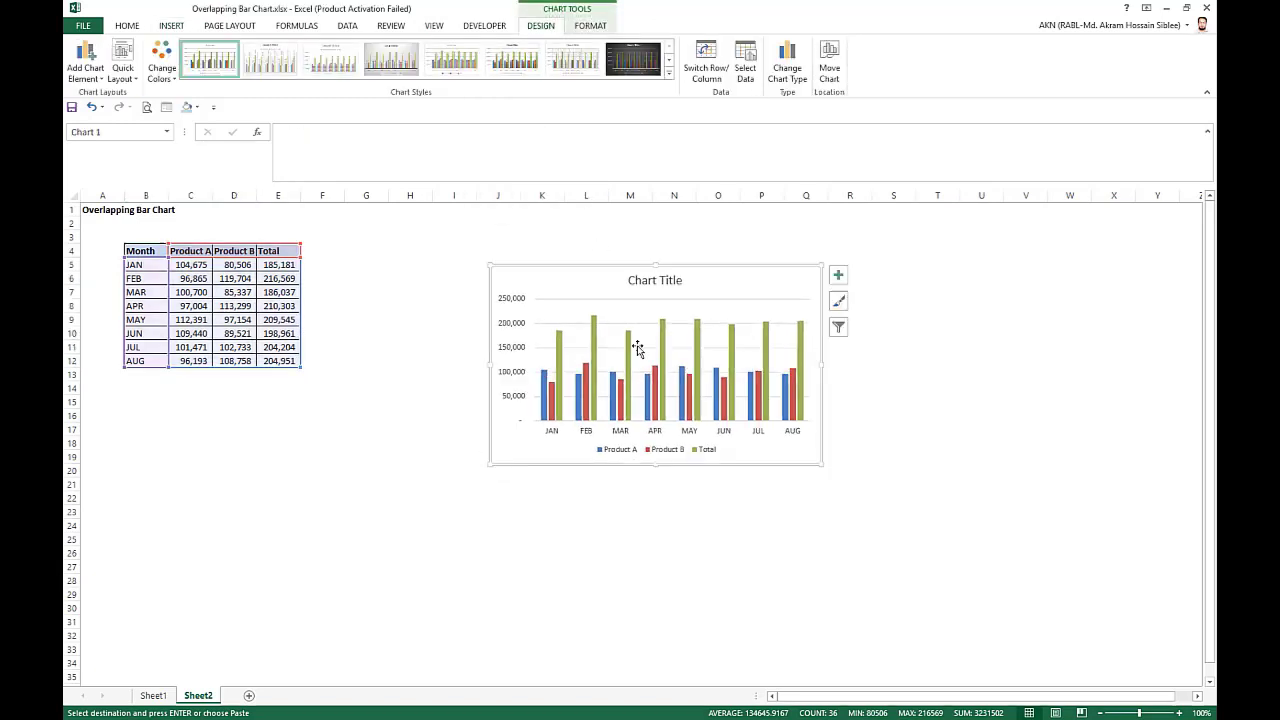
# Move the Product A and Product B series onto the secondary axis.
pyautogui.click(544, 403)
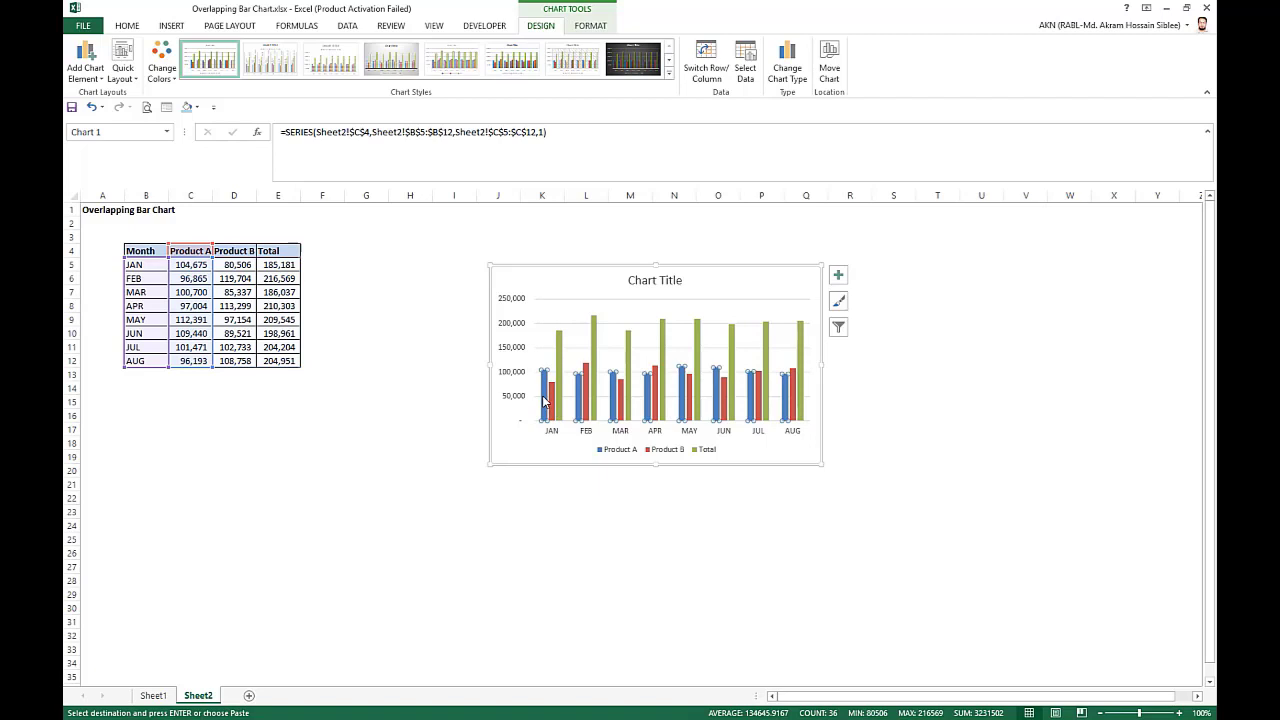
pyautogui.rightClick(544, 403)
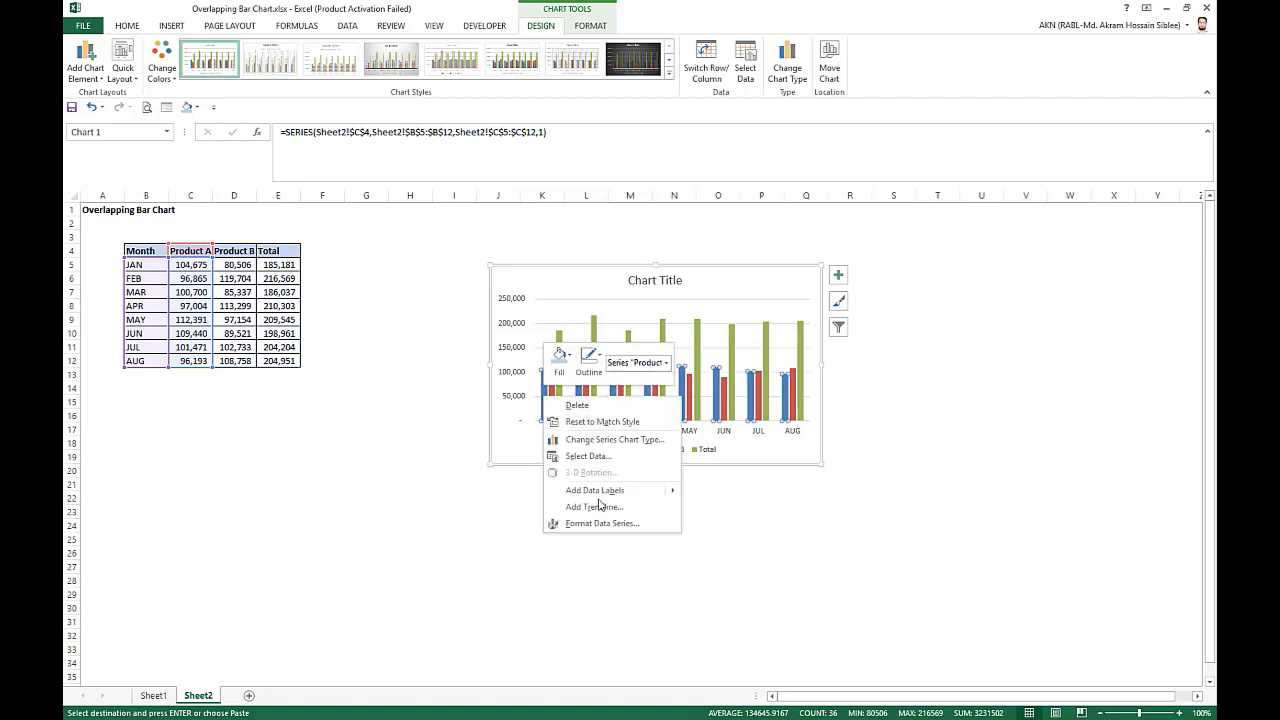
pyautogui.click(600, 440)
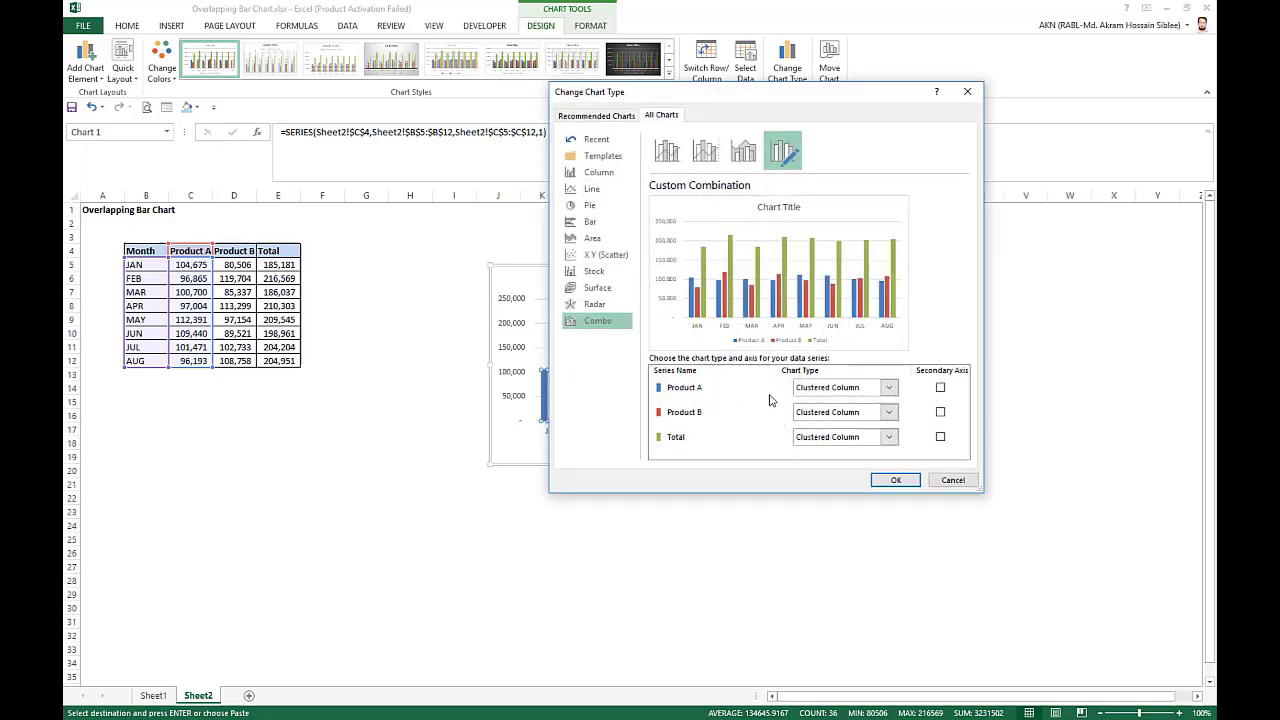
pyautogui.click(940, 388)
pyautogui.click(940, 412)
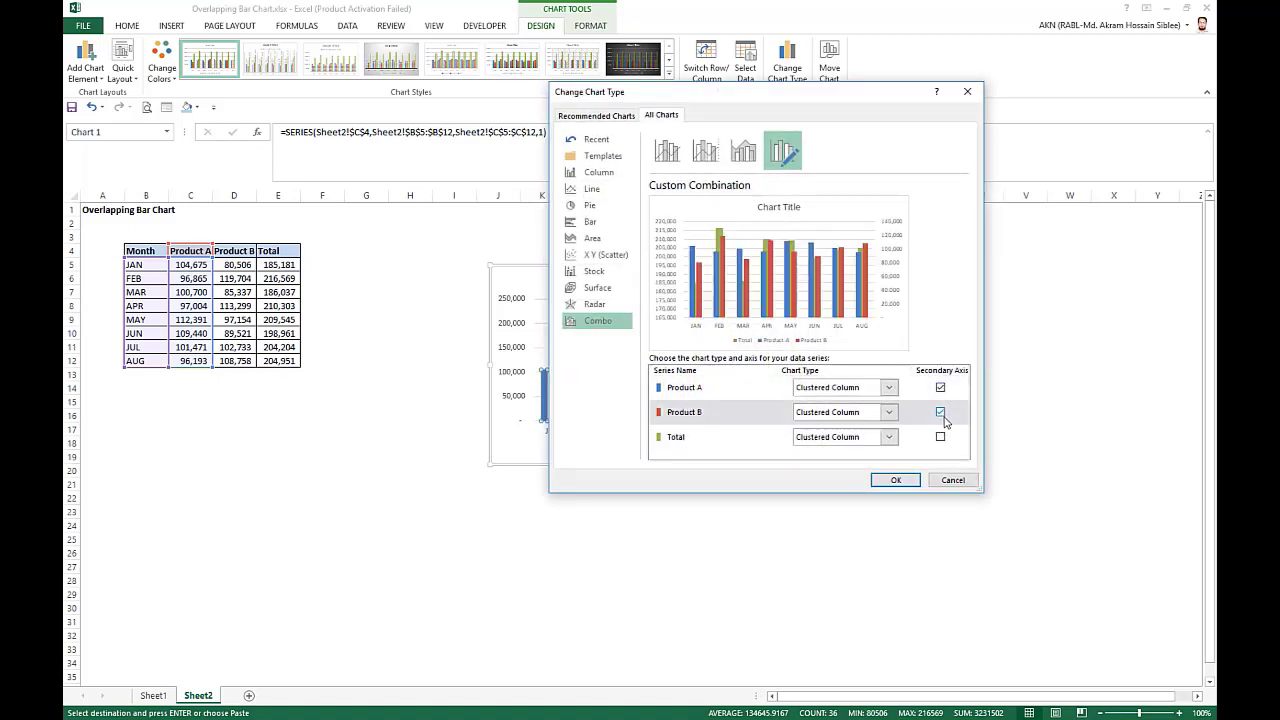
pyautogui.click(898, 481)
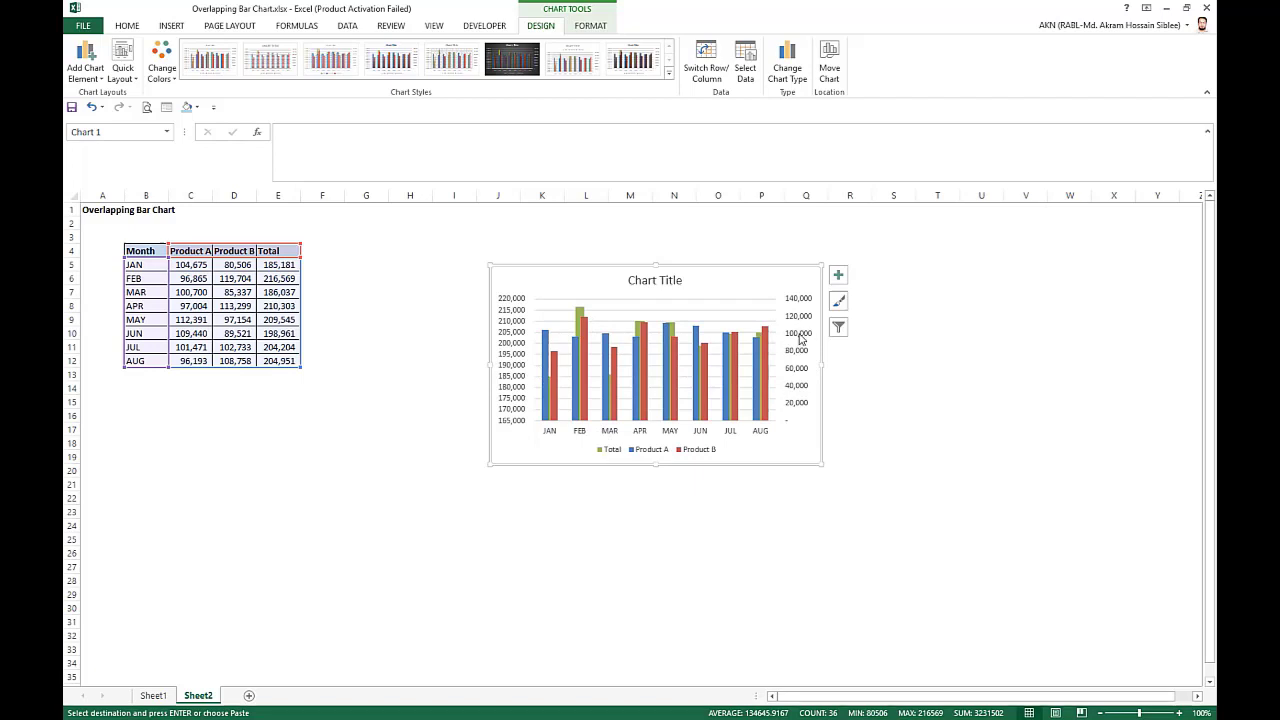
# Set the primary vertical axis minimum bound to 0.
pyautogui.rightClick(508, 378)
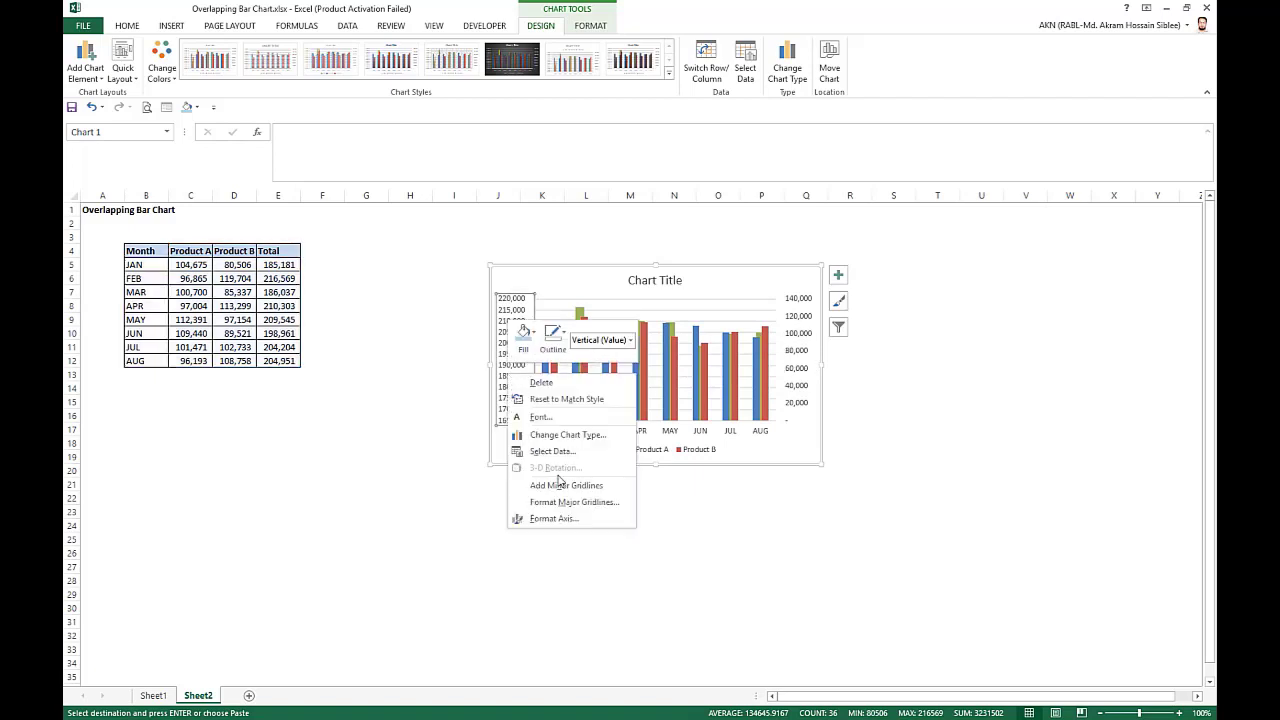
pyautogui.click(545, 519)
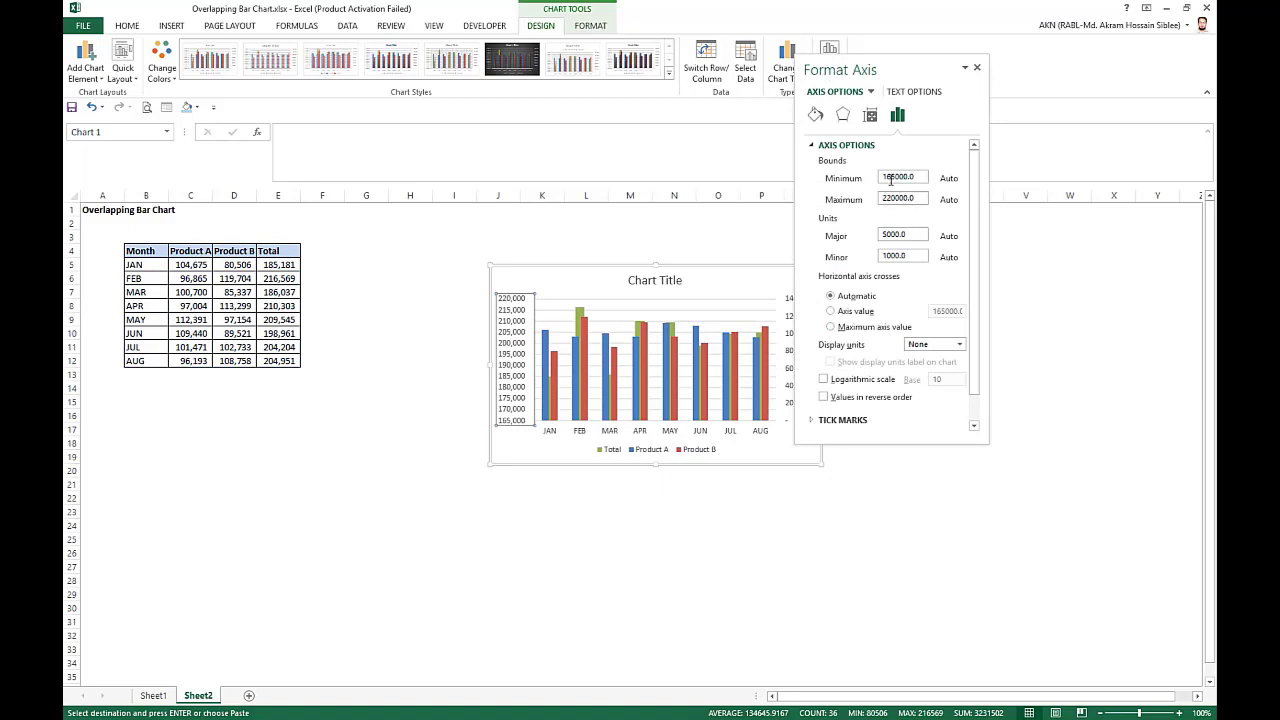
pyautogui.moveTo(880, 177); pyautogui.dragTo(908, 176)
pyautogui.write('0')
pyautogui.click(910, 198)
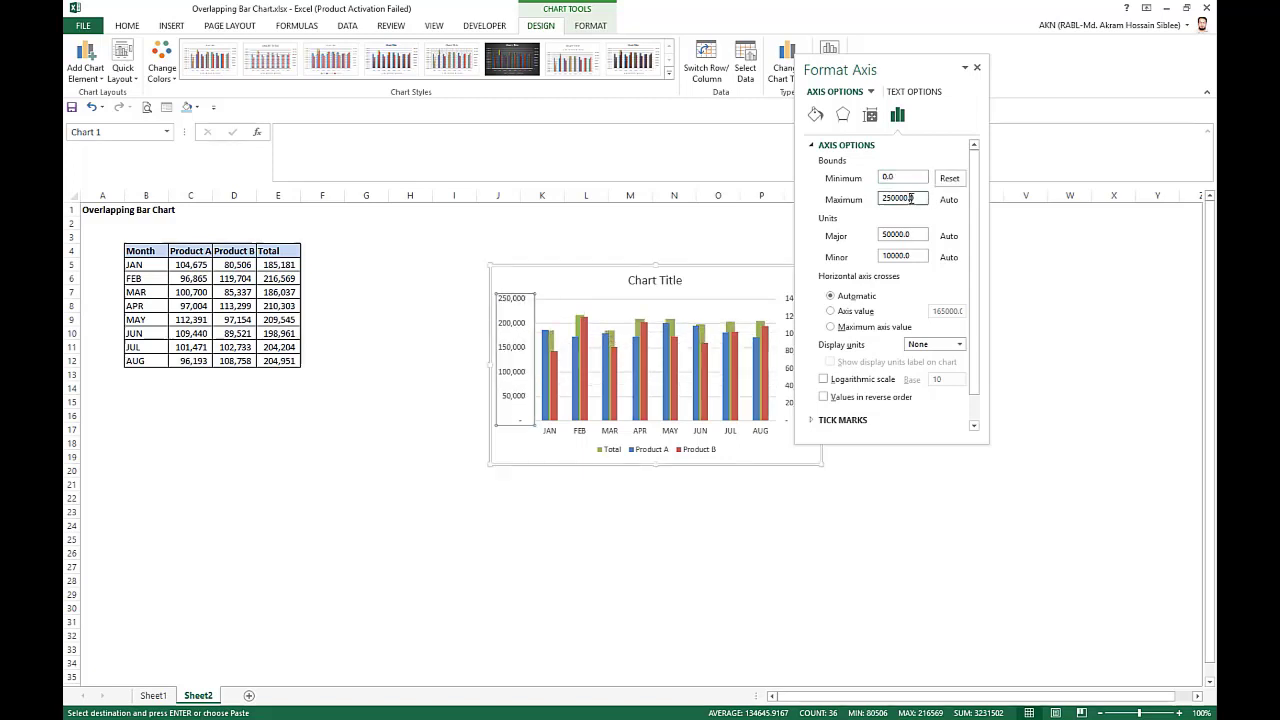
pyautogui.click(790, 357)
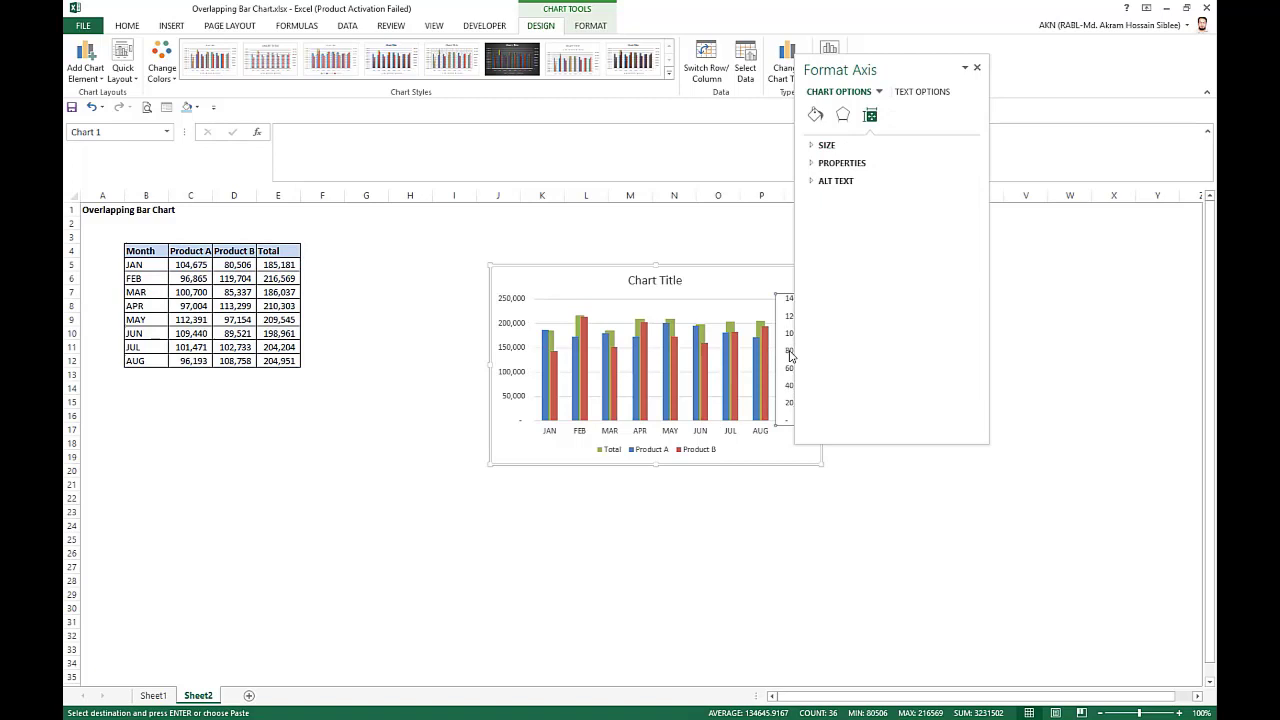
pyautogui.moveTo(925, 65); pyautogui.dragTo(1035, 158)
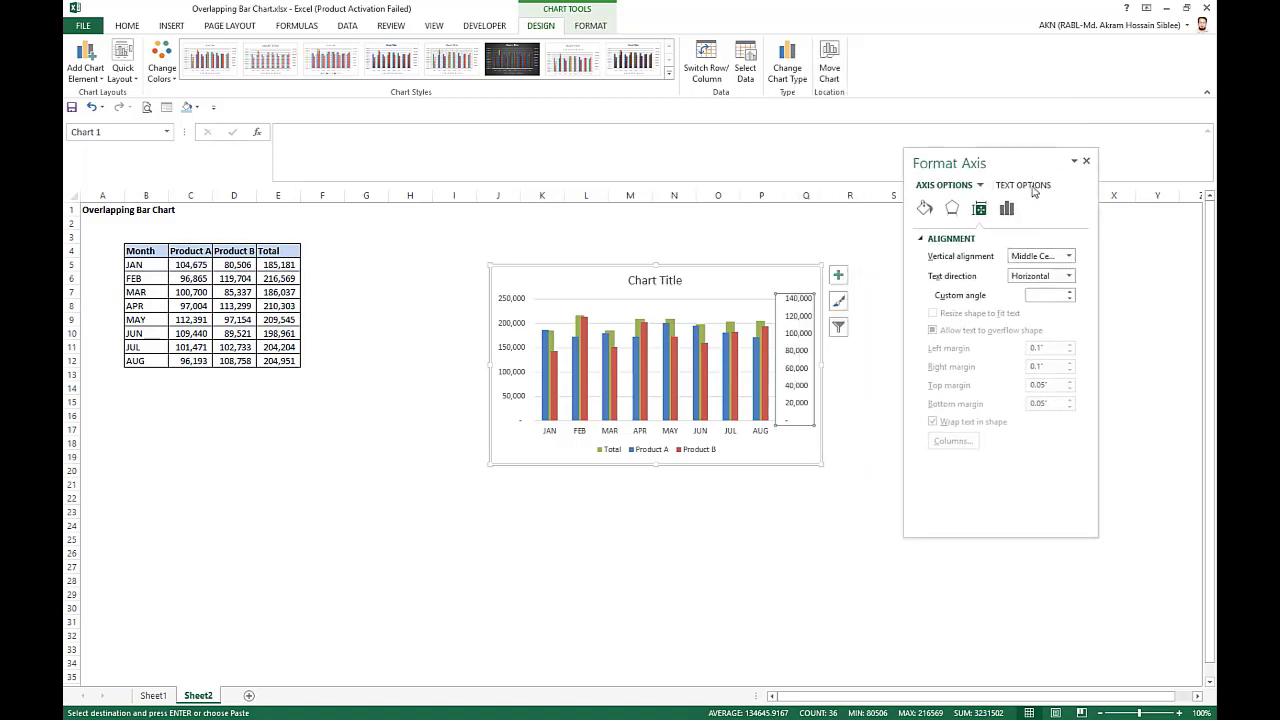
pyautogui.click(1006, 210)
pyautogui.click(1086, 161)
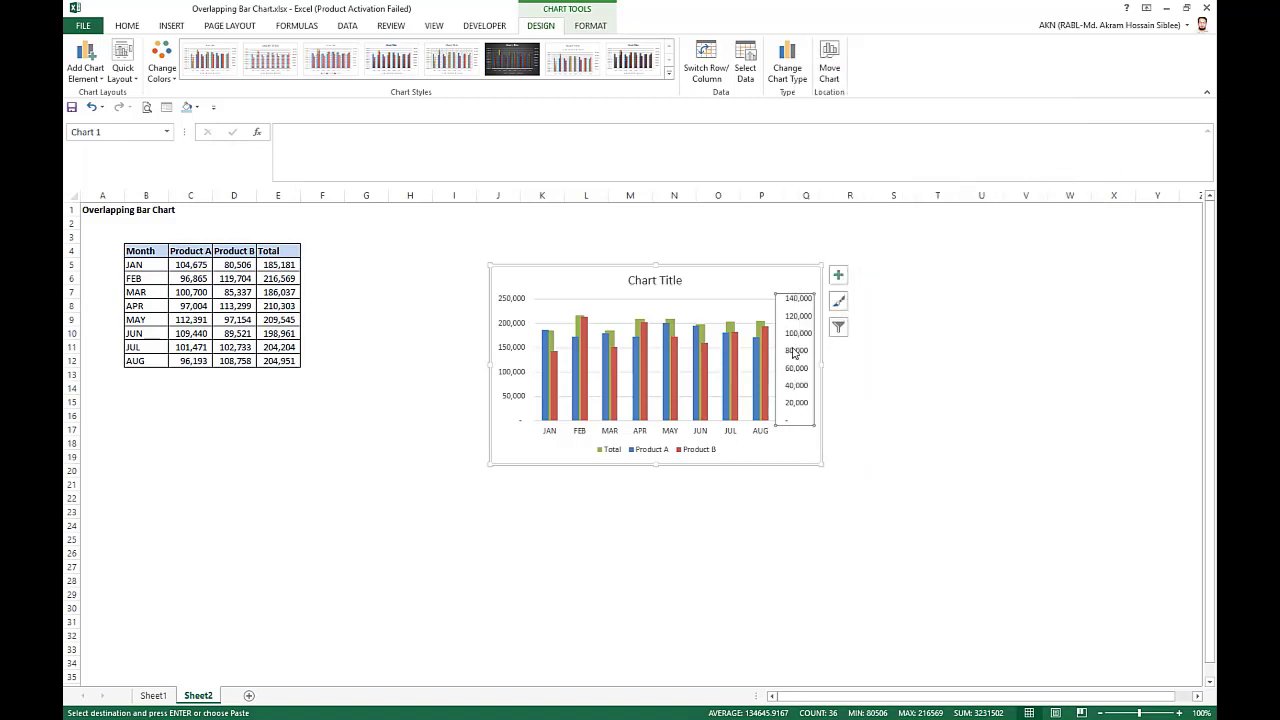
# Set the secondary vertical axis maximum to 250,000 to match the primary axis.
pyautogui.rightClick(800, 345)
pyautogui.click(848, 485)
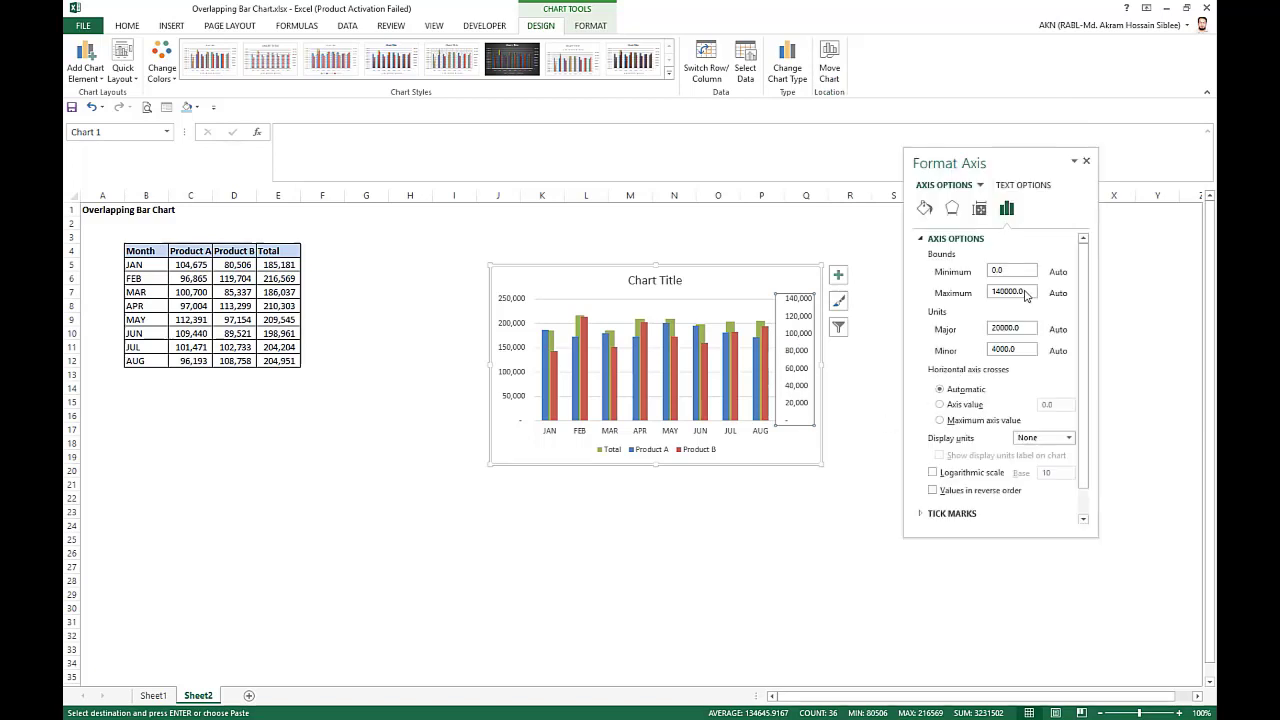
pyautogui.click(993, 291)
pyautogui.press('Delete')
pyautogui.press('Delete')
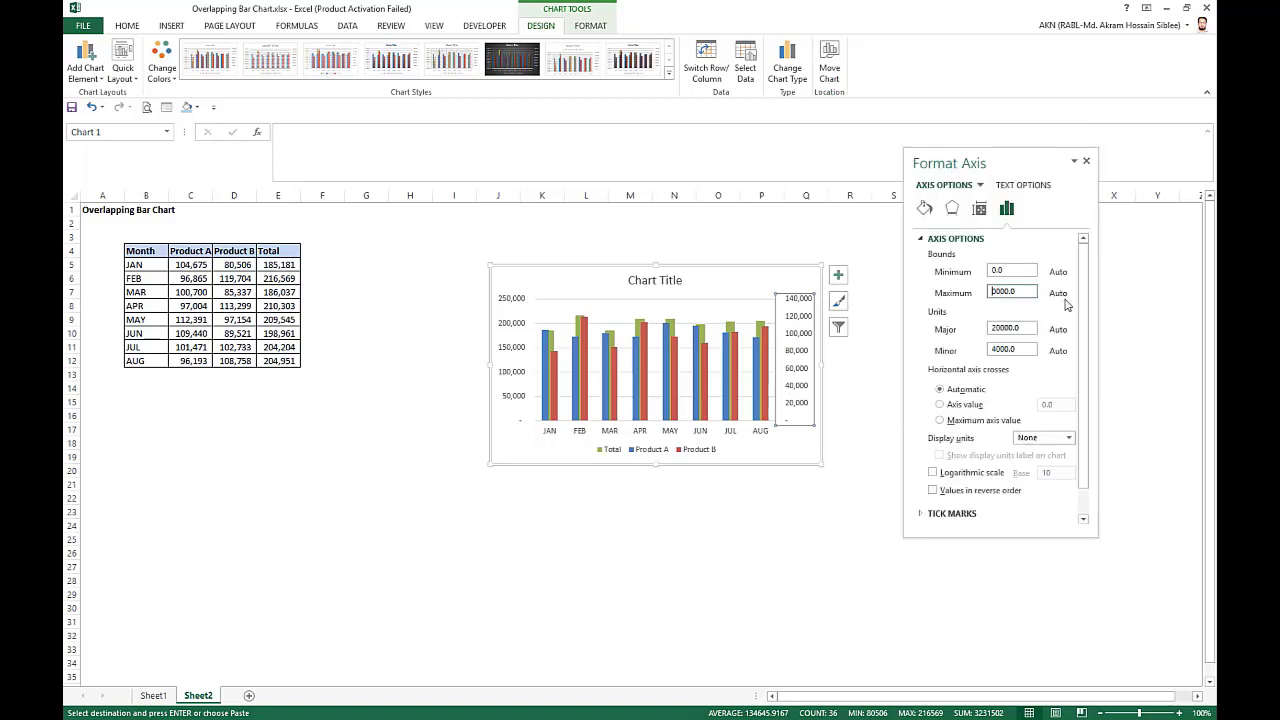
pyautogui.write('25')
pyautogui.click(1016, 269)
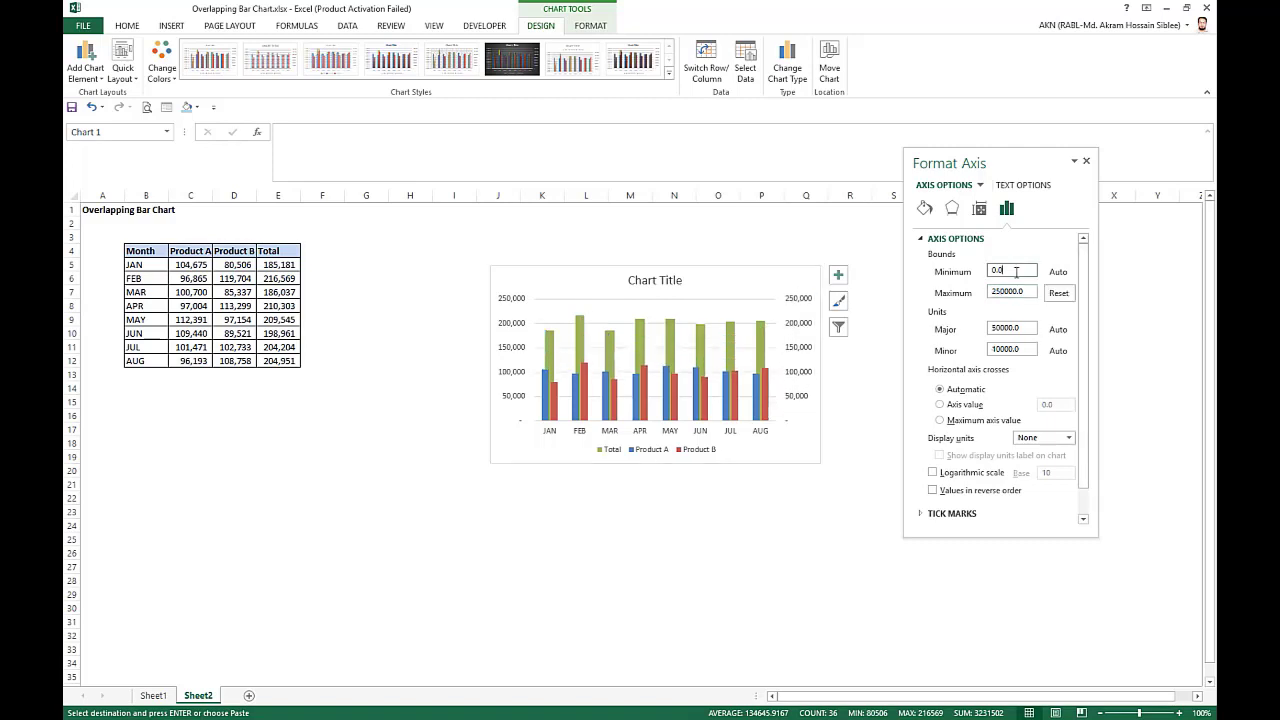
pyautogui.click(1086, 162)
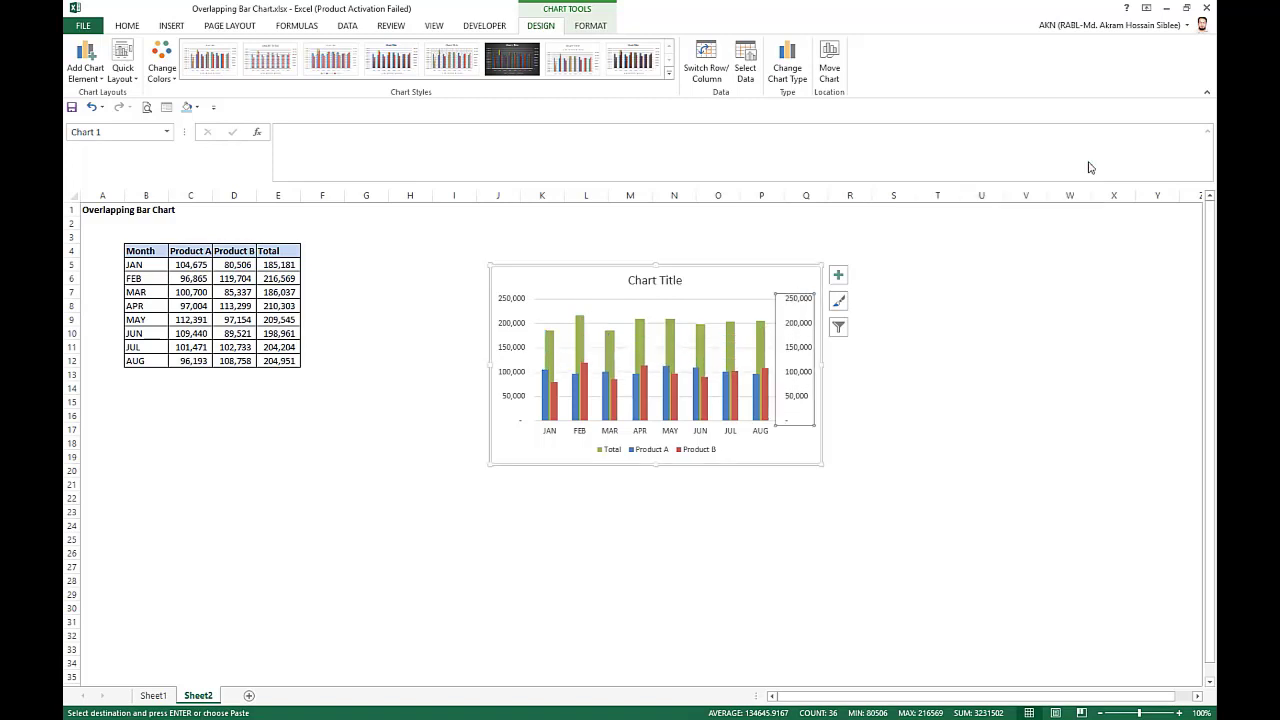
pyautogui.click(941, 441)
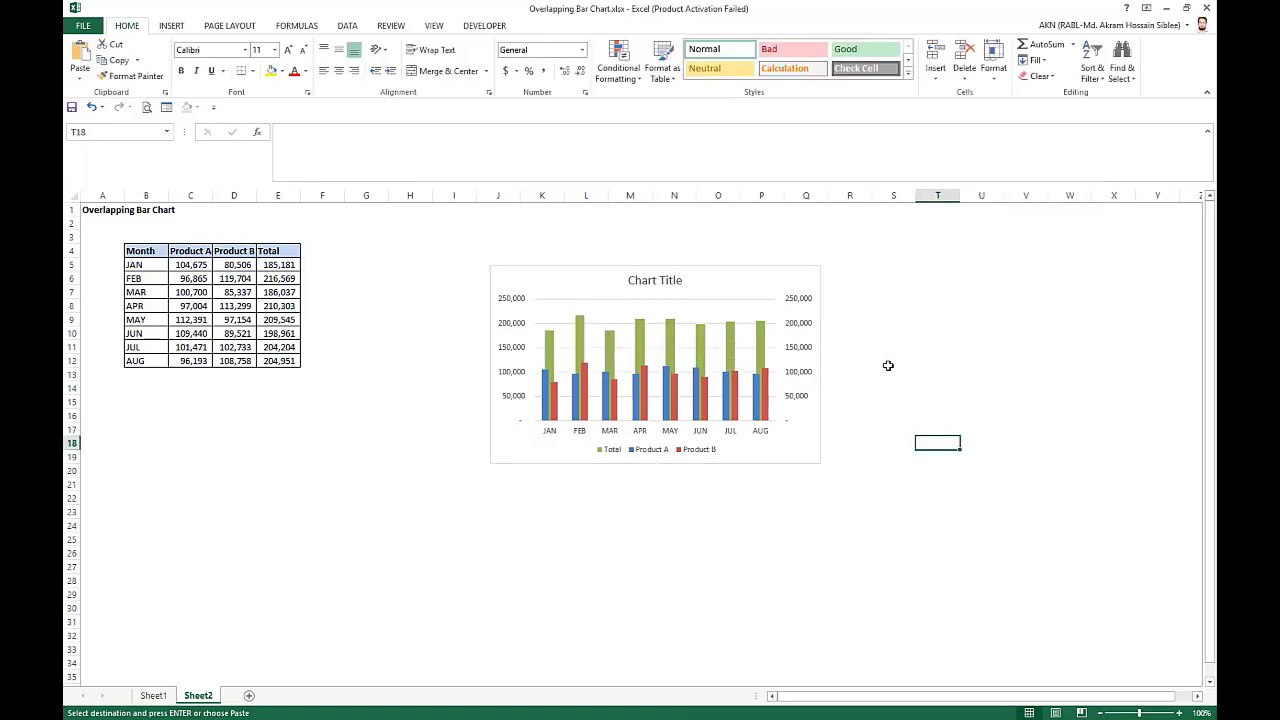
pyautogui.click(731, 346)
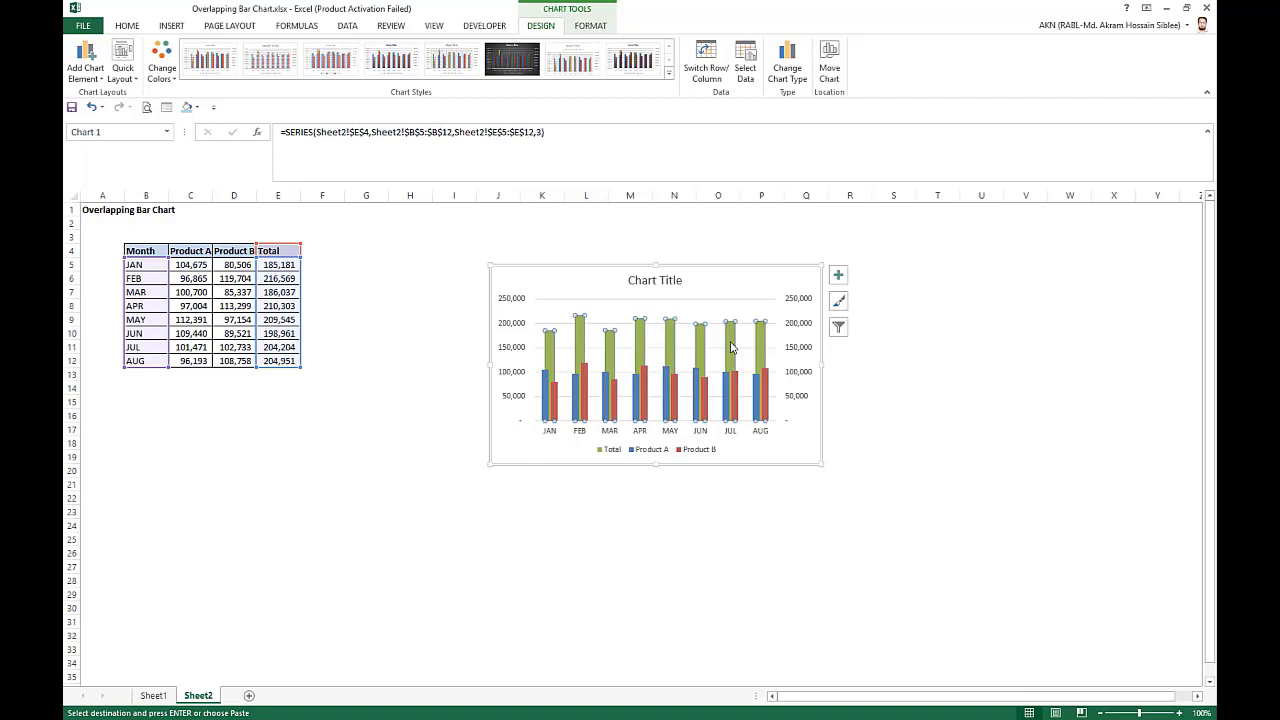
# Give the Total series a 10% gap width so its columns widen.
pyautogui.rightClick(731, 346)
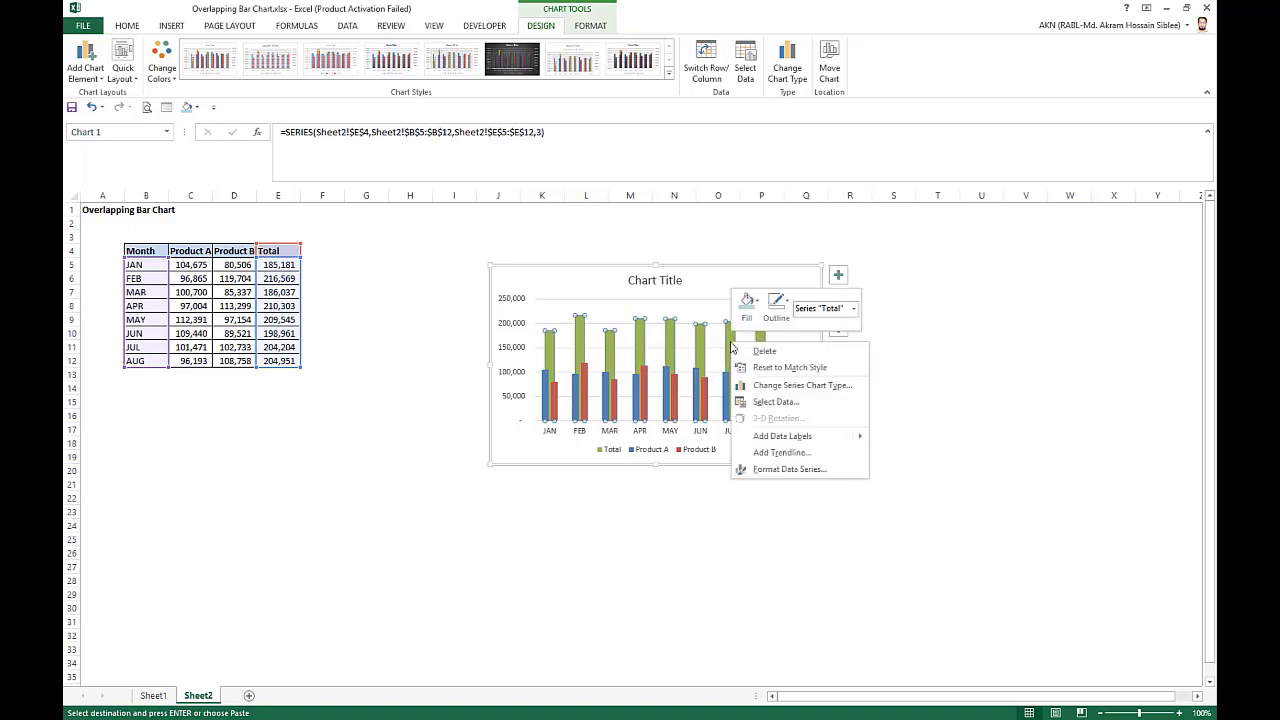
pyautogui.click(787, 469)
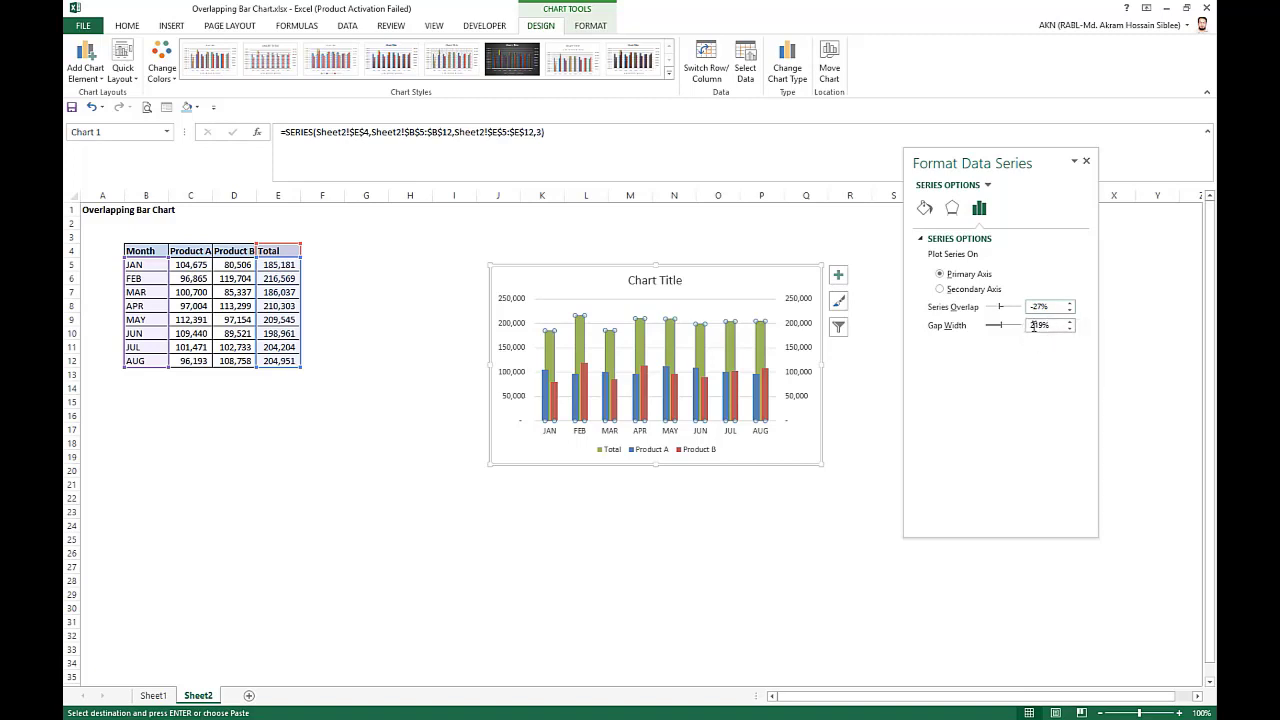
pyautogui.press('Delete')
pyautogui.press('Delete')
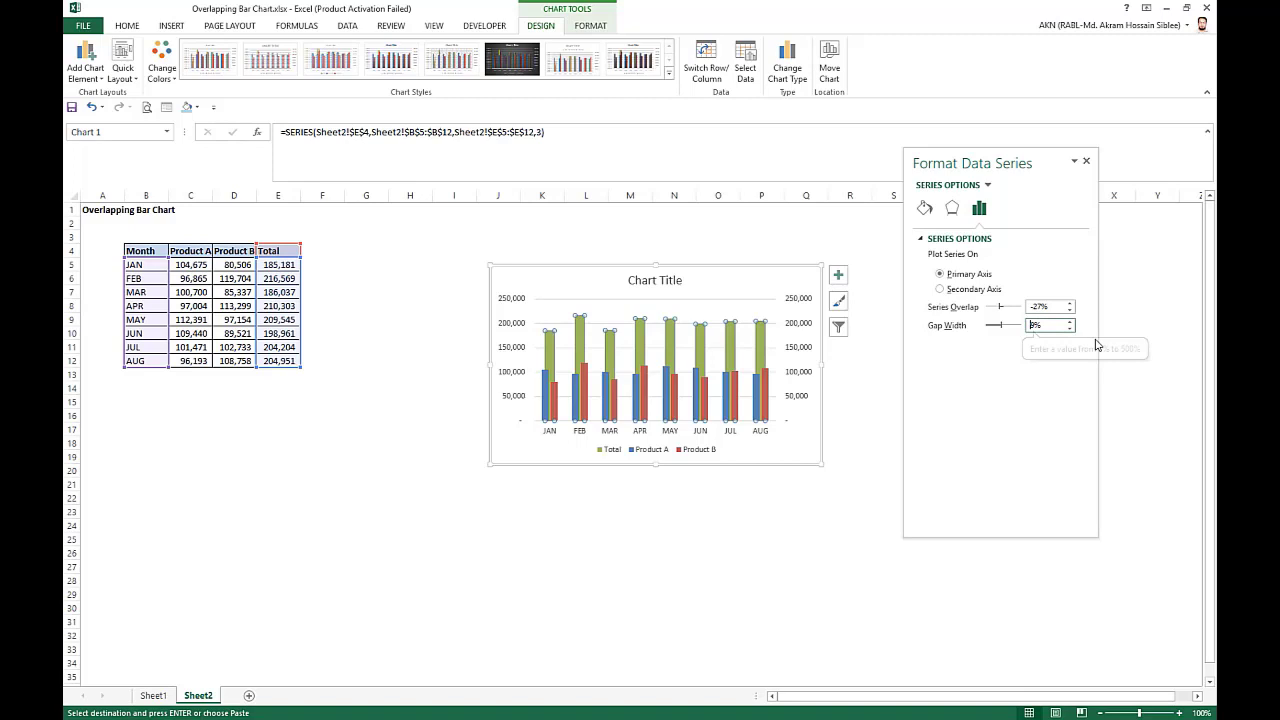
pyautogui.write('0')
pyautogui.click(1047, 306)
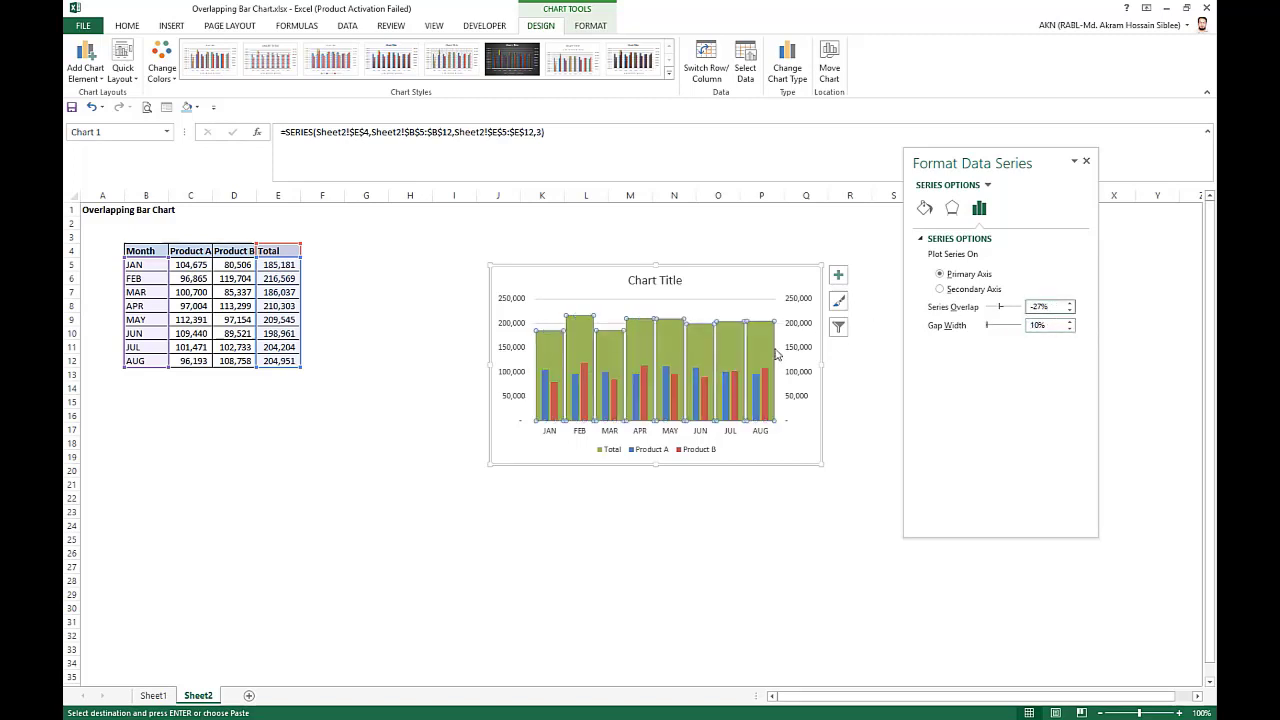
# Fill the Total columns with a solid light blue colour.
pyautogui.click(924, 208)
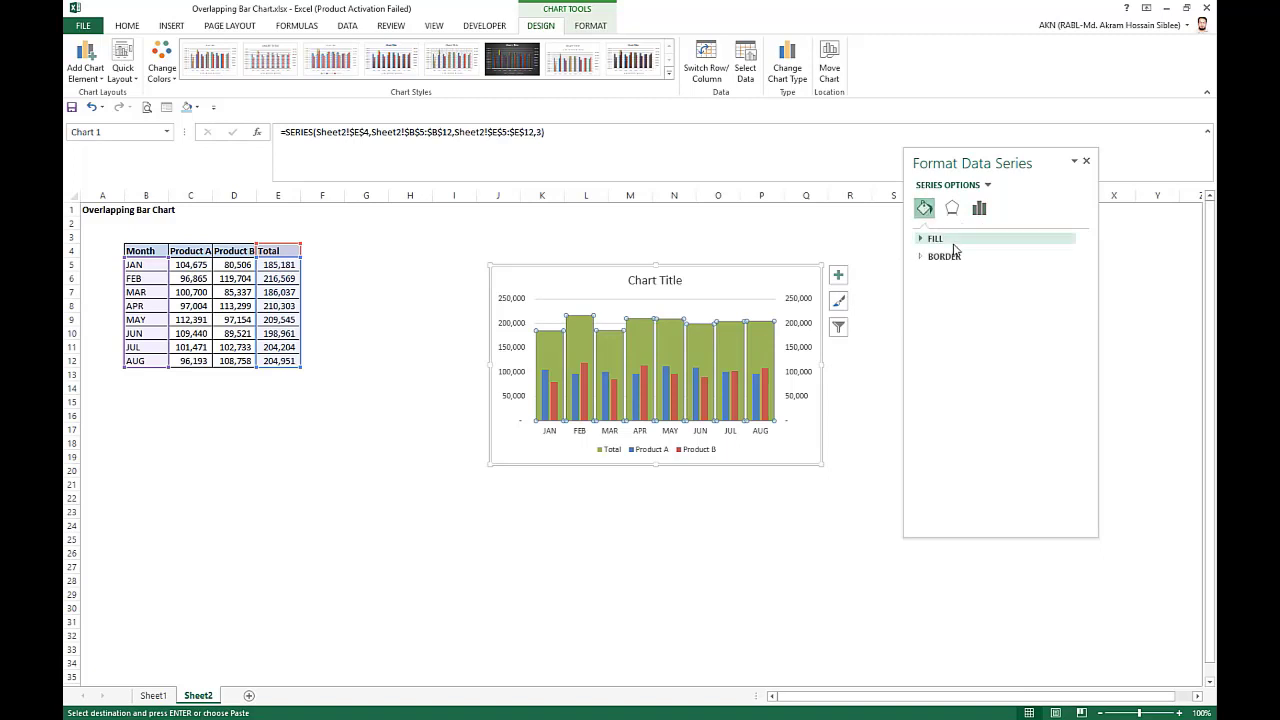
pyautogui.click(935, 238)
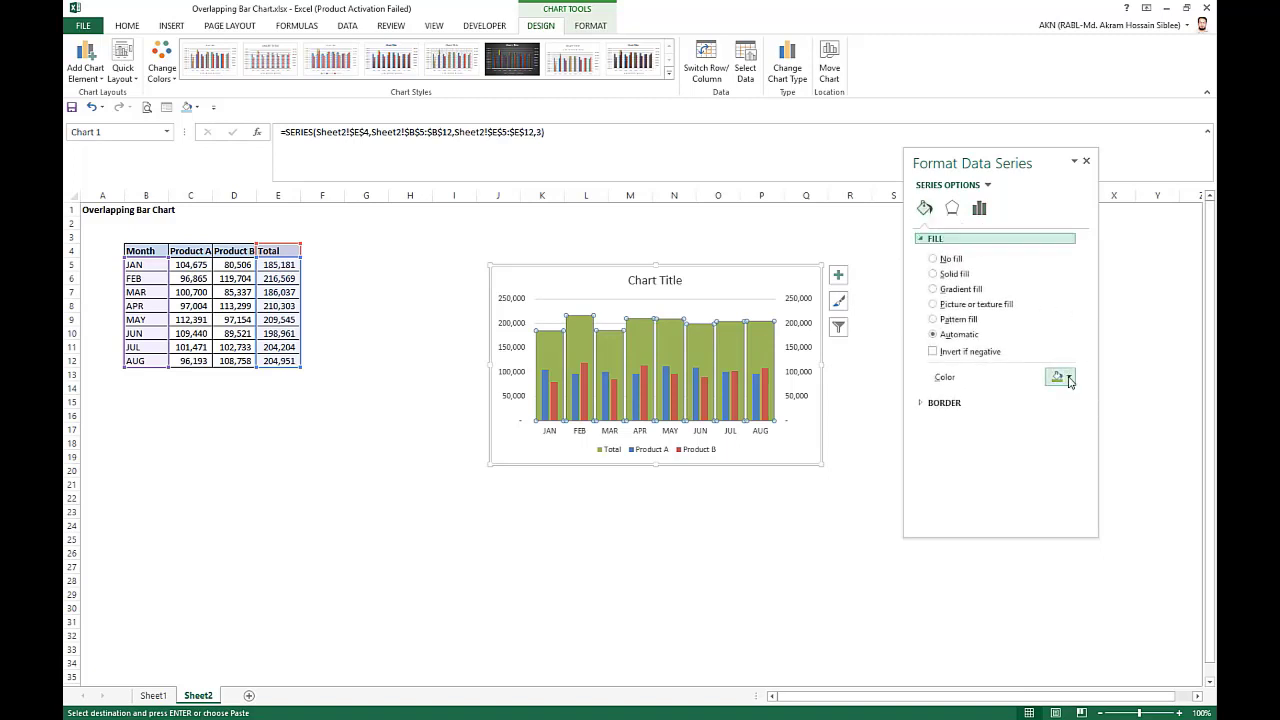
pyautogui.click(1069, 381)
pyautogui.click(1144, 427)
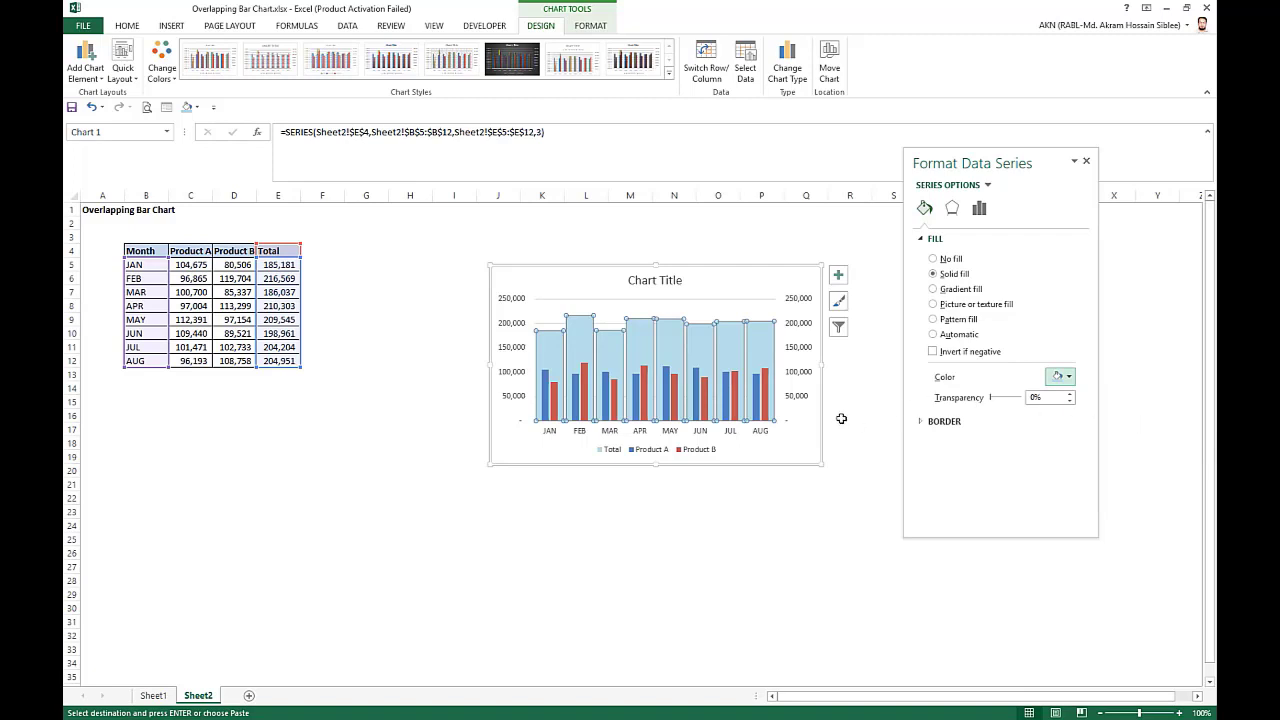
pyautogui.click(757, 395)
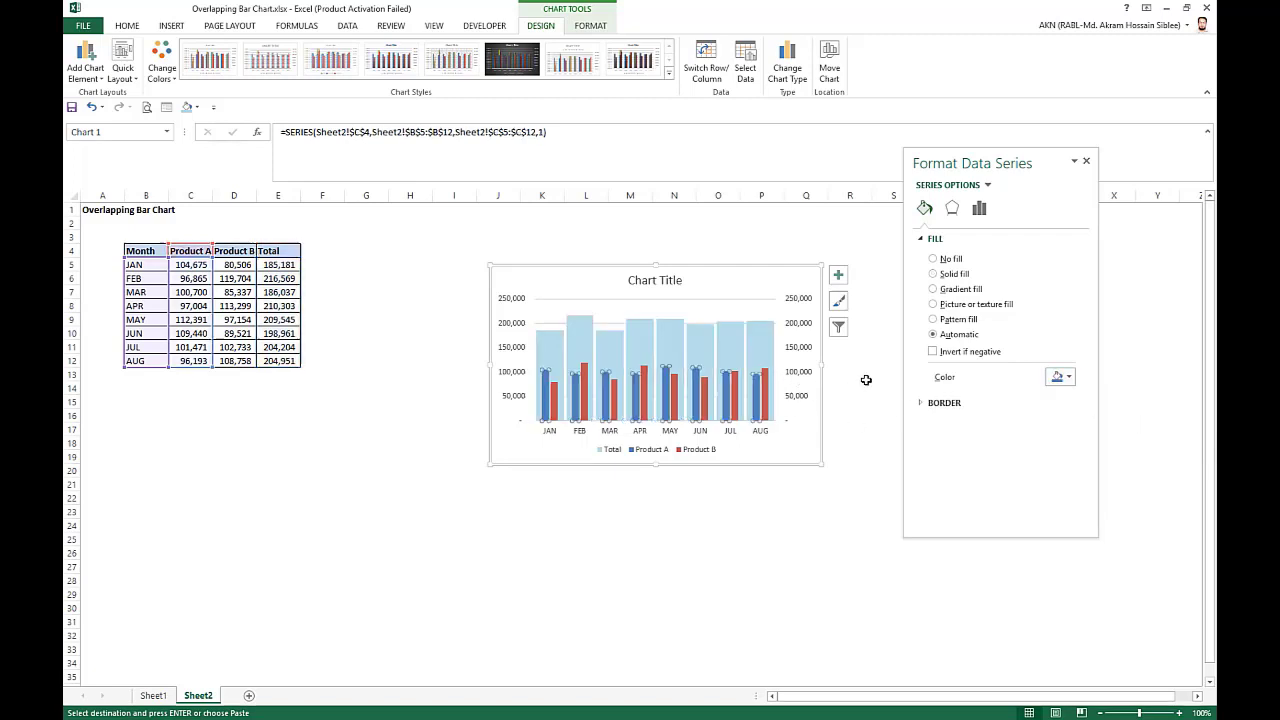
pyautogui.click(979, 208)
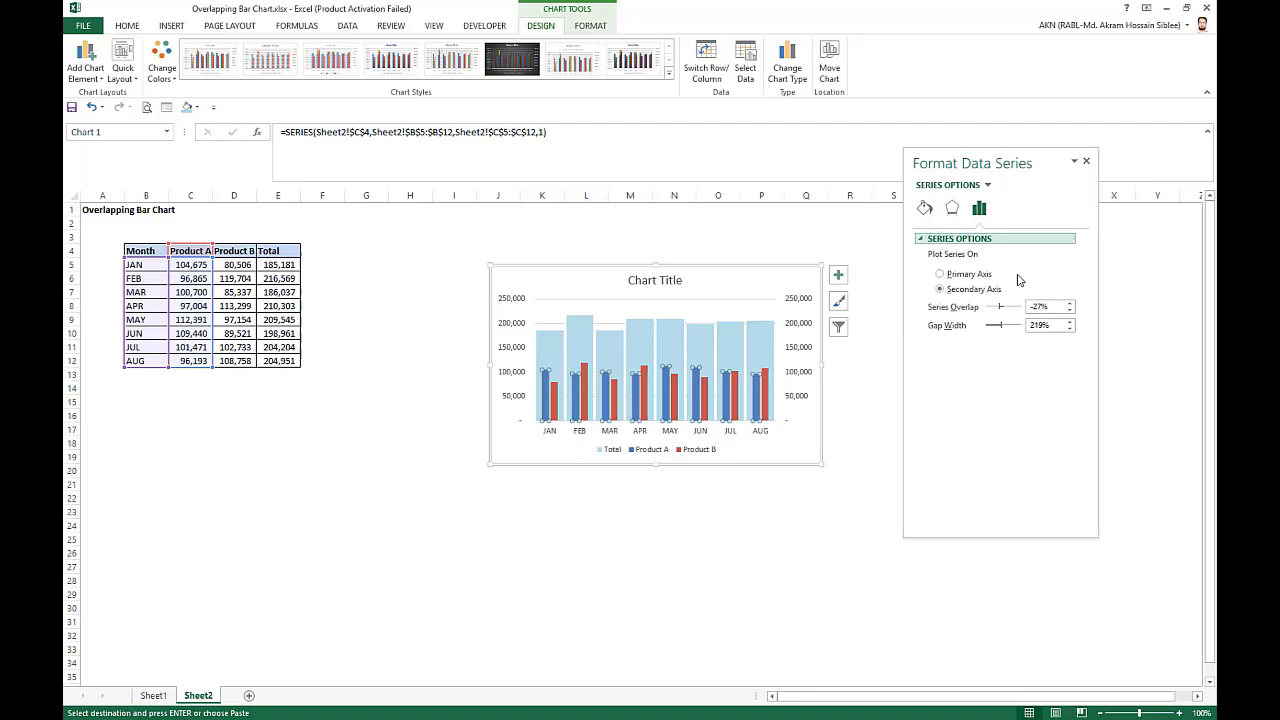
# Set the Product A series overlap to 0% and gap width to 30%.
pyautogui.click(1086, 161)
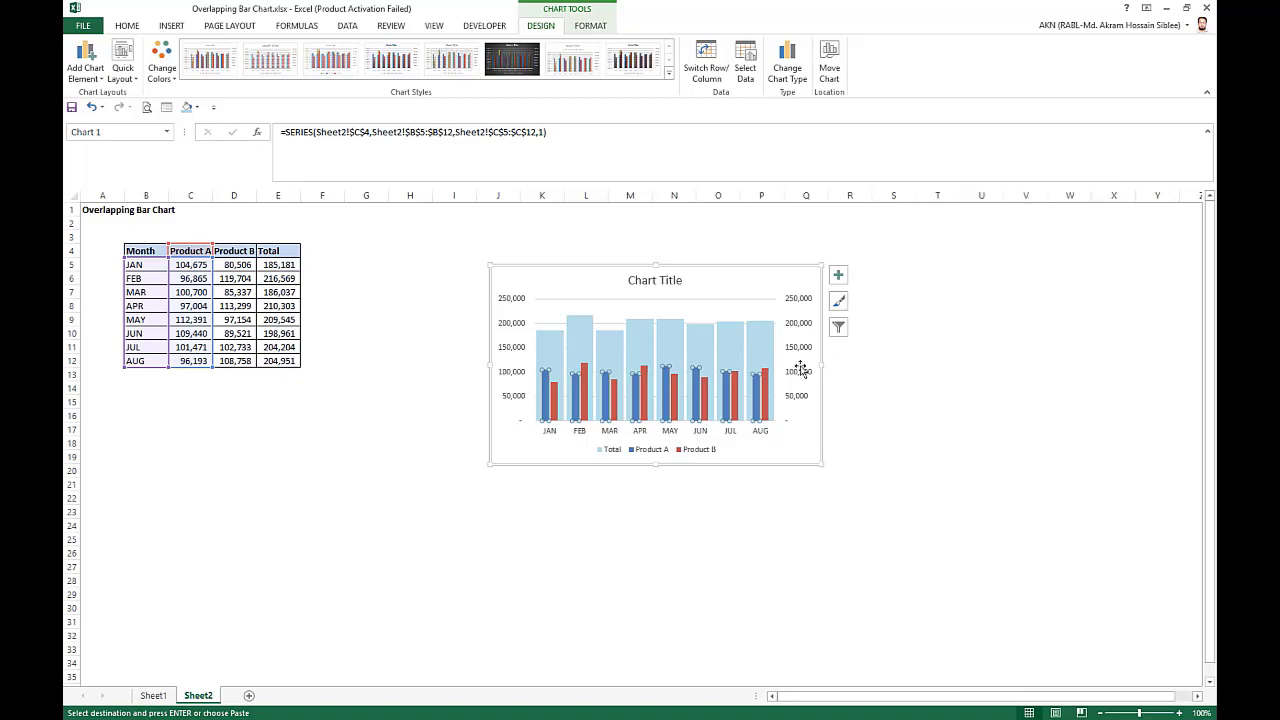
pyautogui.rightClick(770, 387)
pyautogui.click(812, 510)
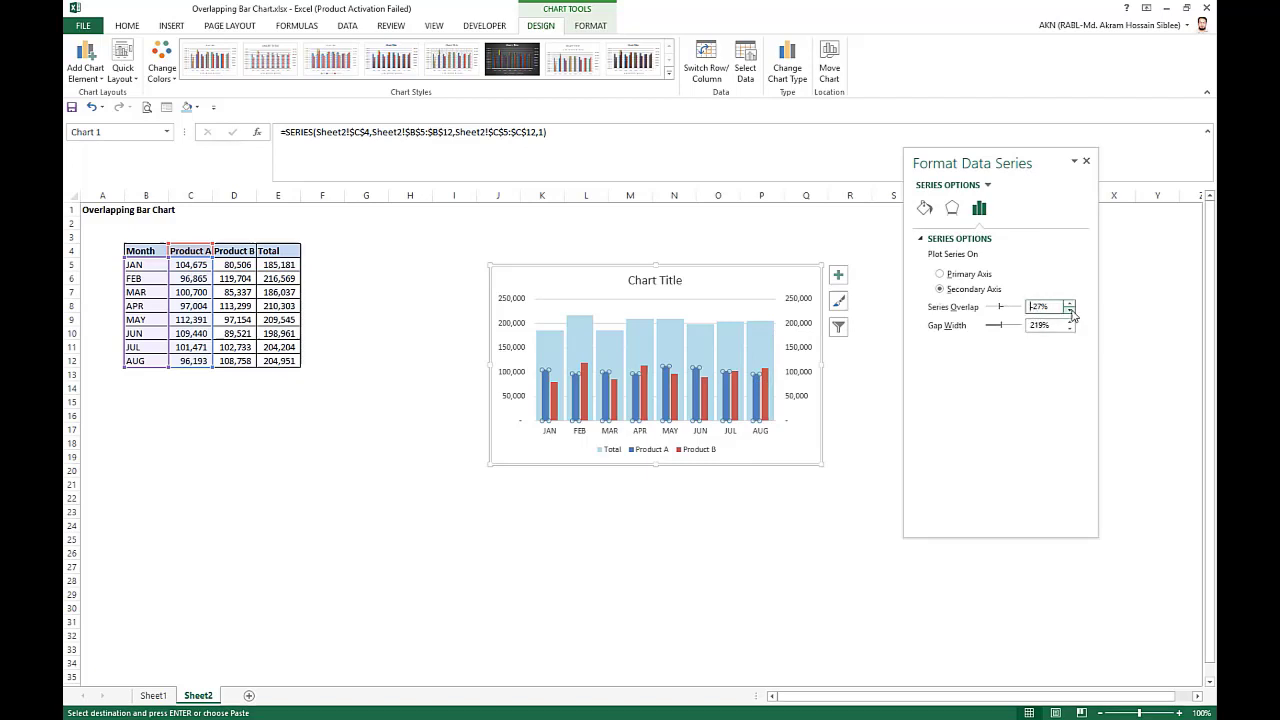
pyautogui.click(1069, 311)
pyautogui.click(1069, 312)
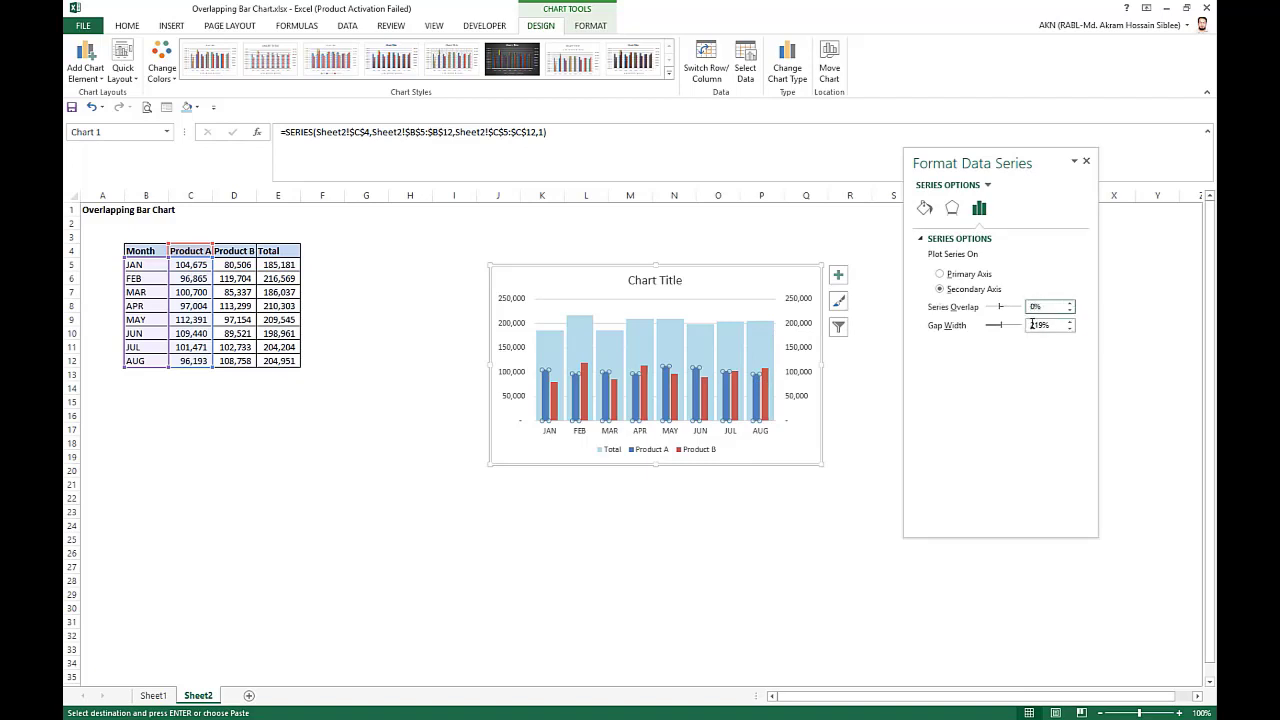
pyautogui.moveTo(1032, 324); pyautogui.dragTo(1042, 330)
pyautogui.write('30')
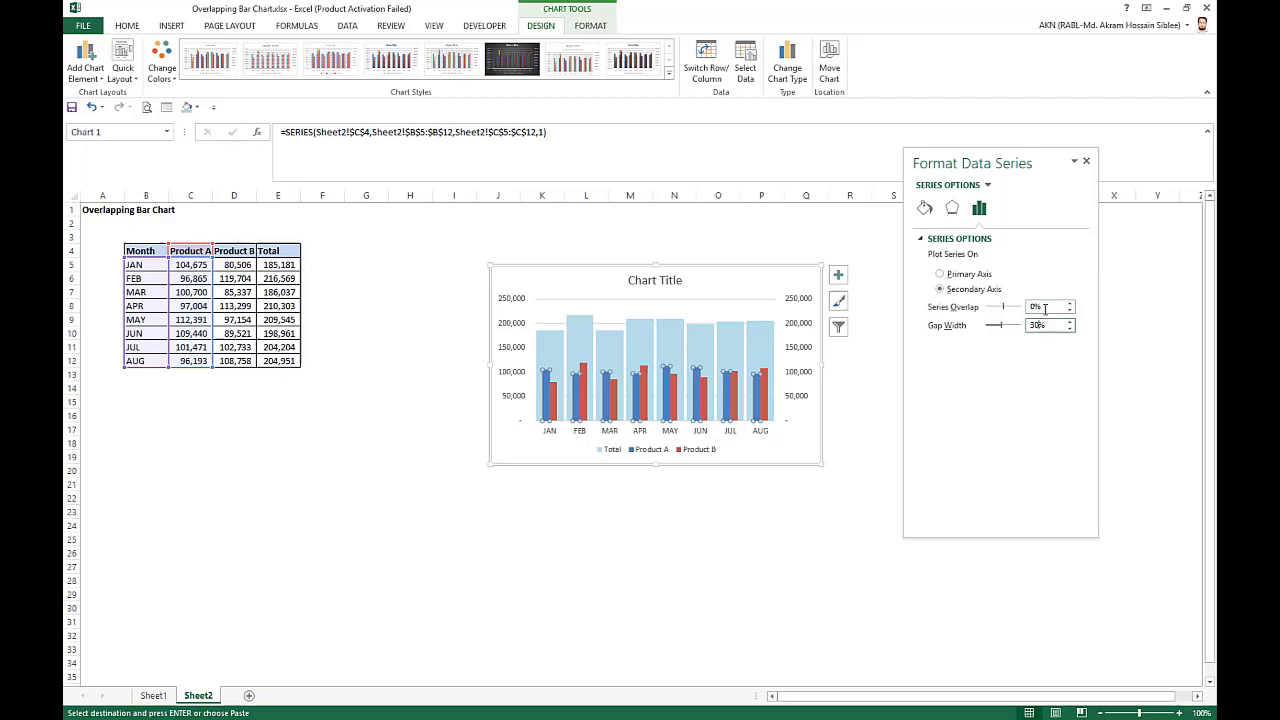
pyautogui.click(1046, 308)
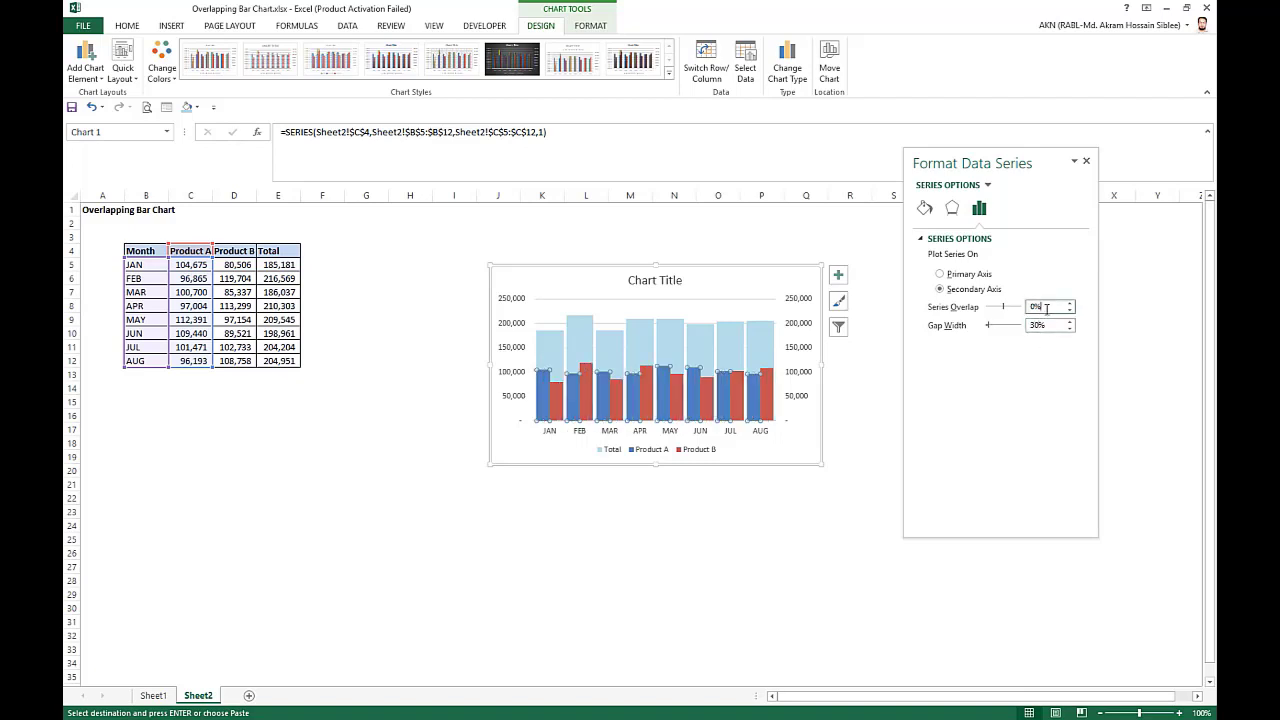
# Colour all Product A bars dark grey.
pyautogui.click(542, 400)
pyautogui.click(926, 212)
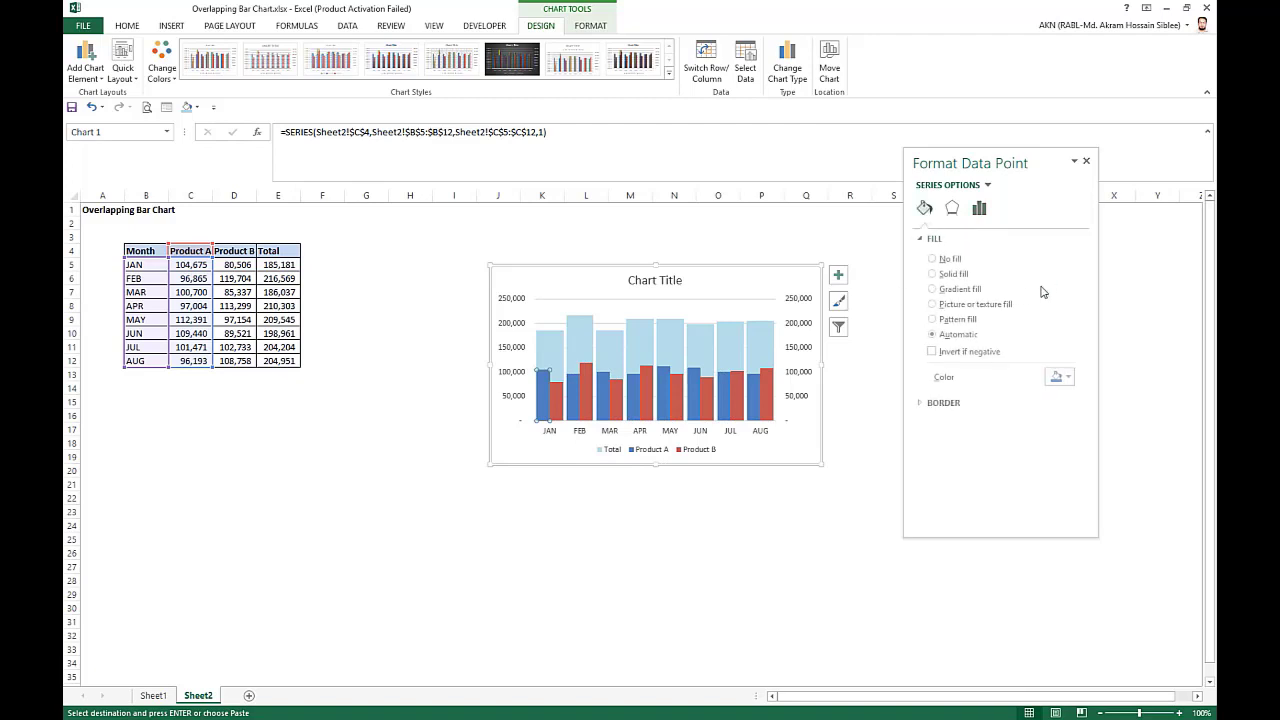
pyautogui.click(1069, 378)
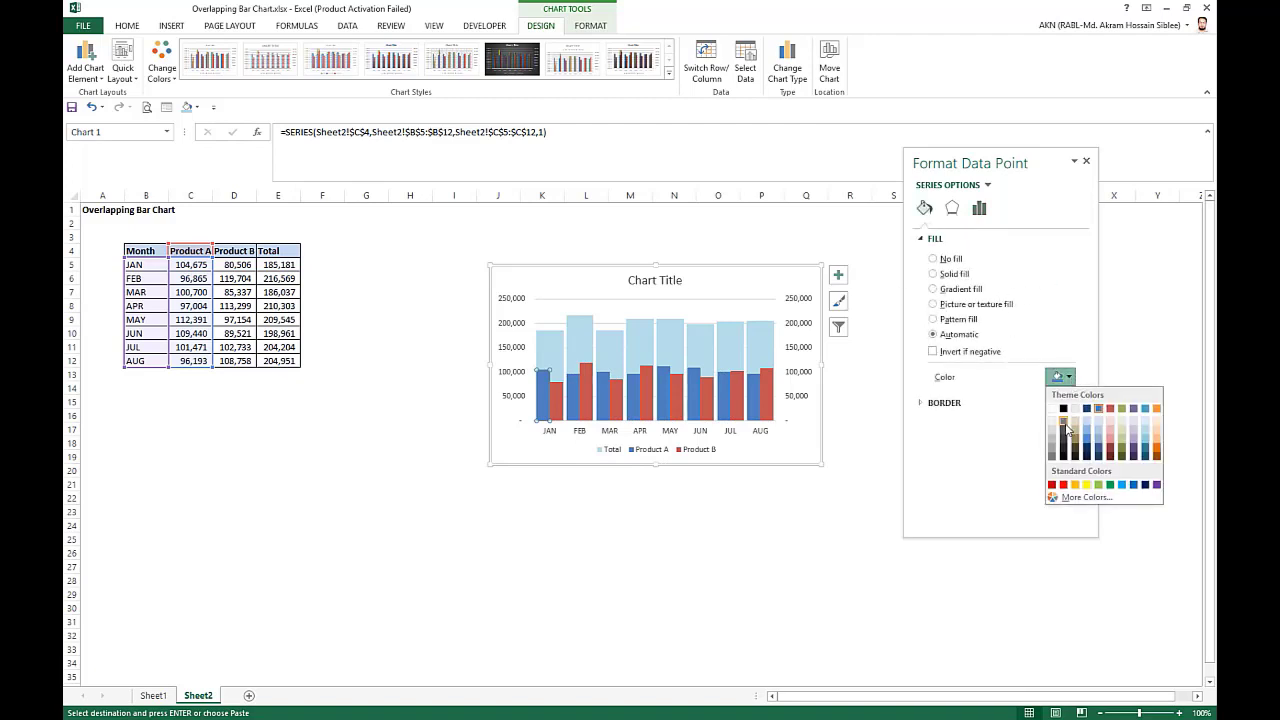
pyautogui.click(1065, 432)
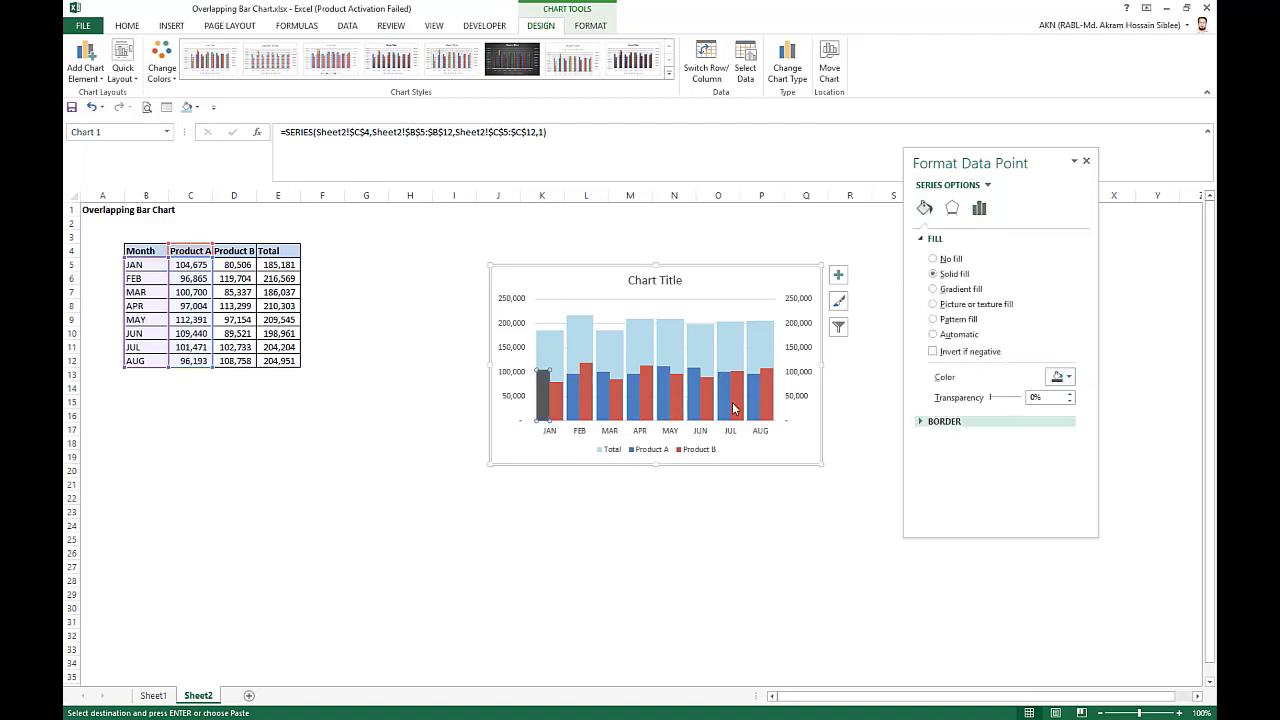
pyautogui.click(711, 511)
pyautogui.click(542, 392)
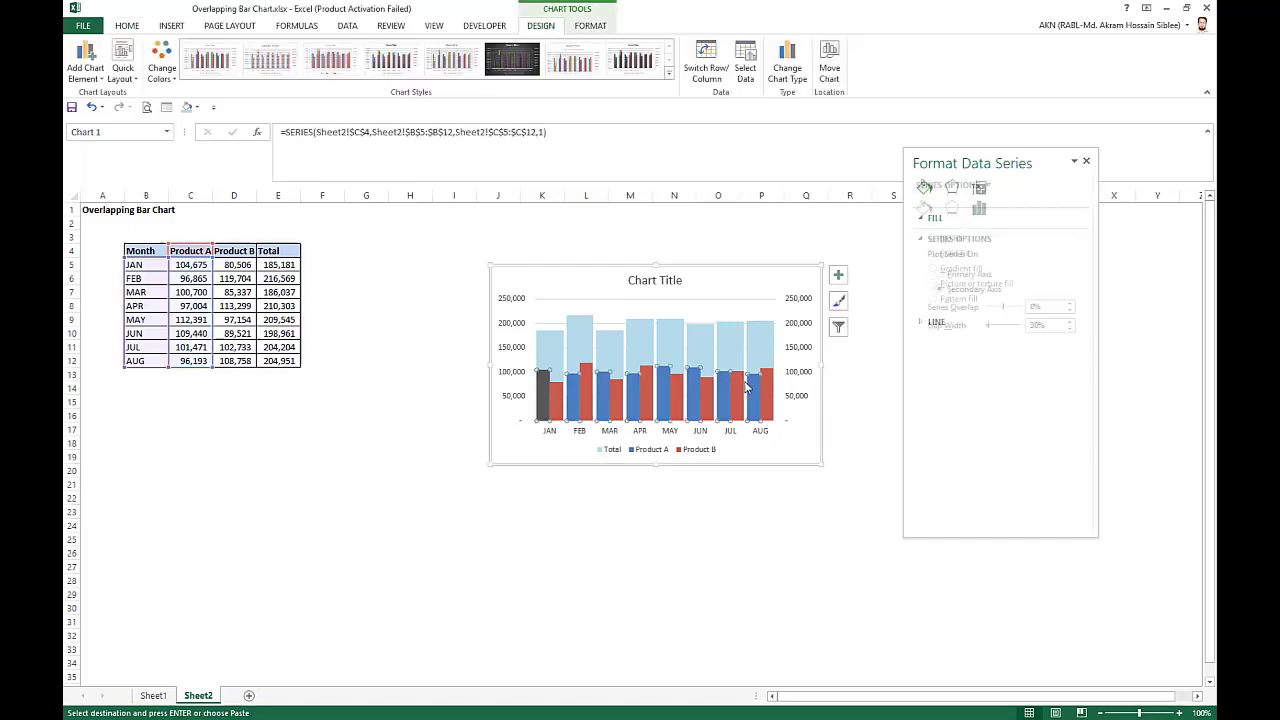
pyautogui.click(926, 212)
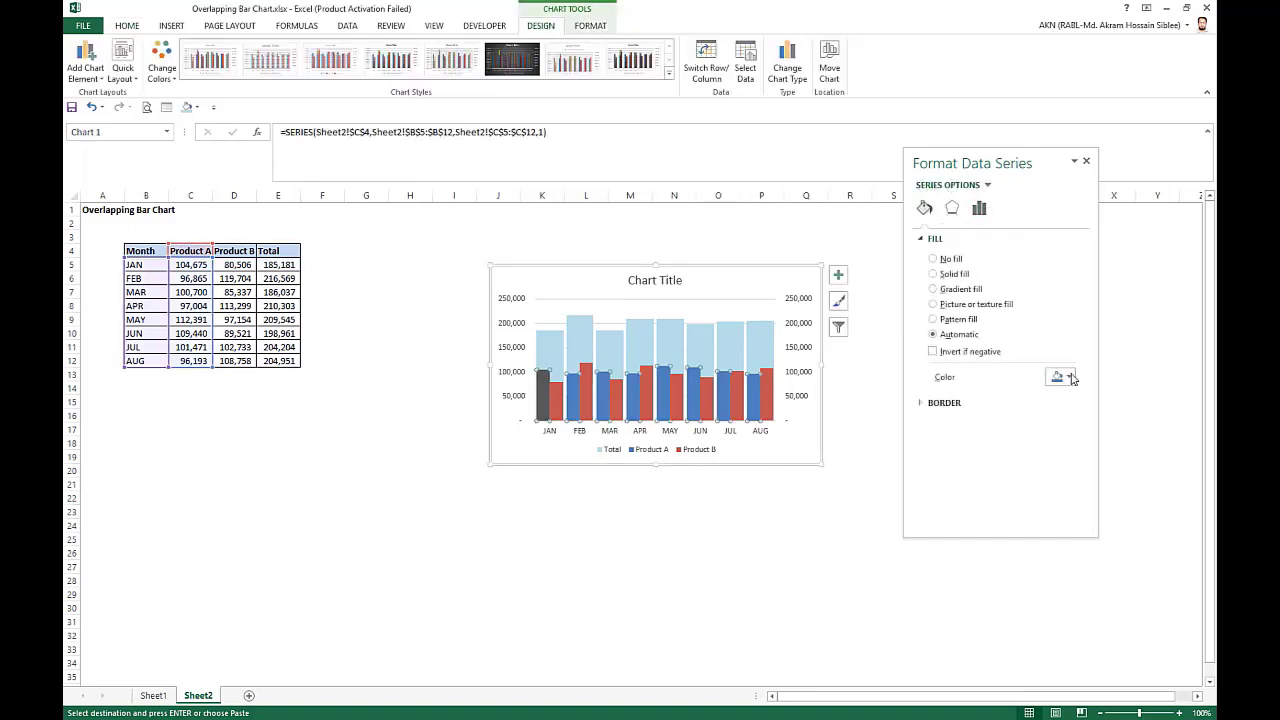
pyautogui.click(1061, 377)
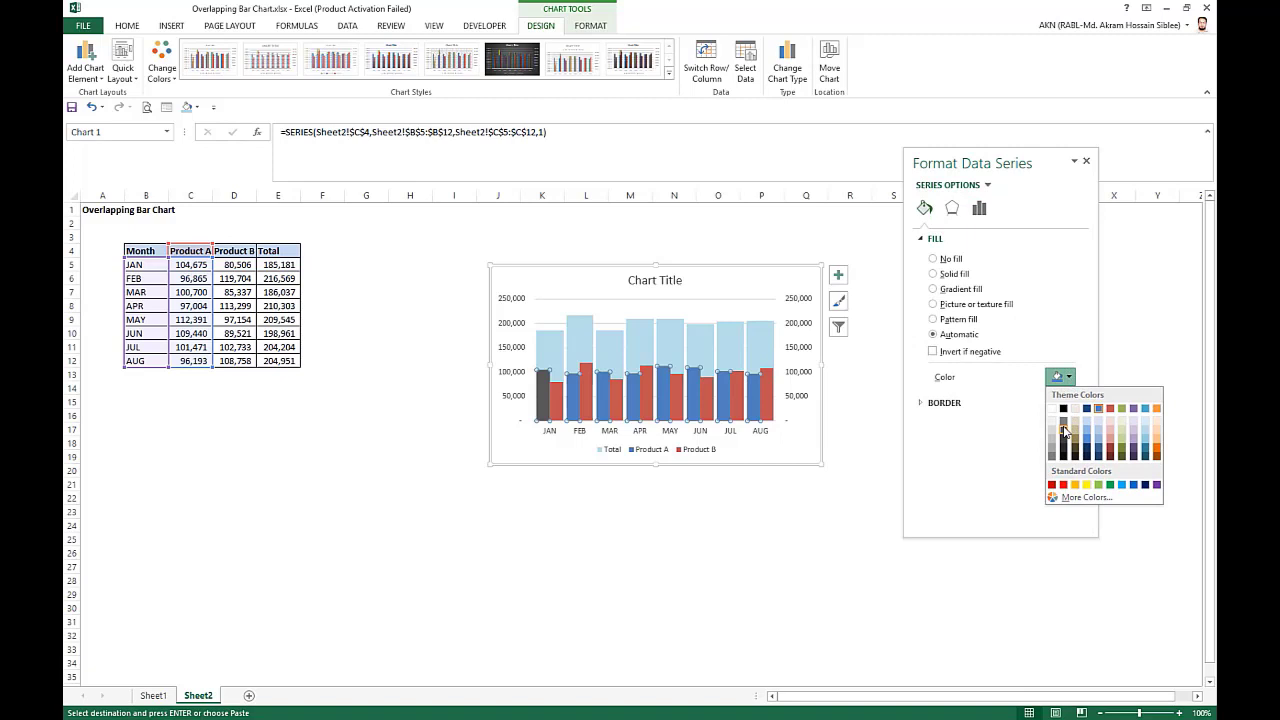
pyautogui.click(1064, 431)
# Colour the Product B bars navy.
pyautogui.click(713, 408)
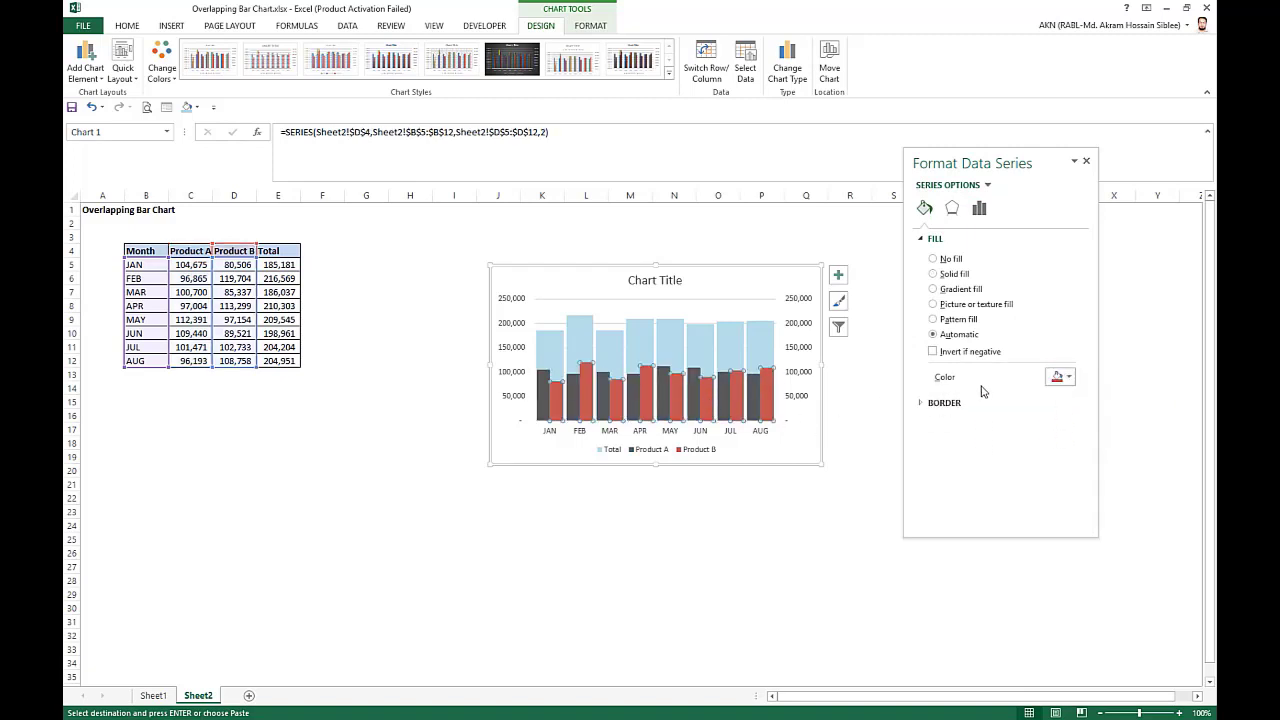
pyautogui.click(1063, 377)
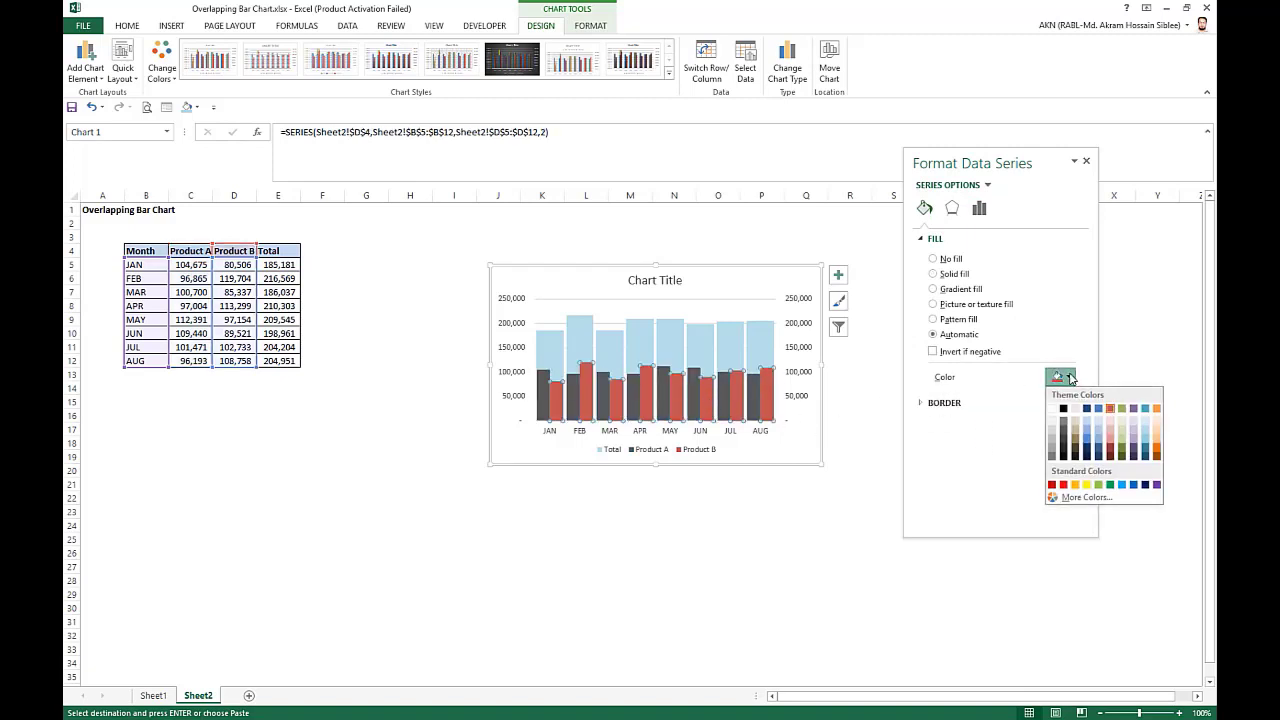
pyautogui.click(1089, 450)
pyautogui.click(845, 480)
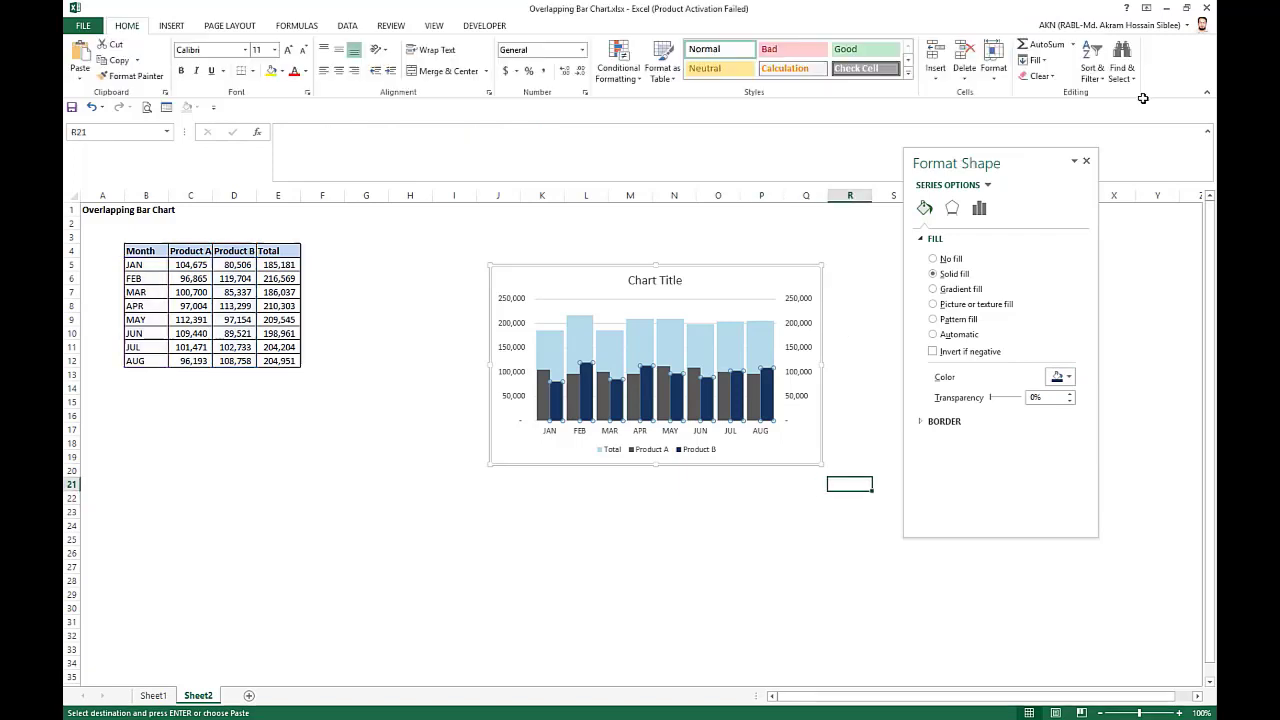
# Delete the secondary and primary vertical axes and the horizontal gridlines.
pyautogui.click(1086, 161)
pyautogui.click(803, 327)
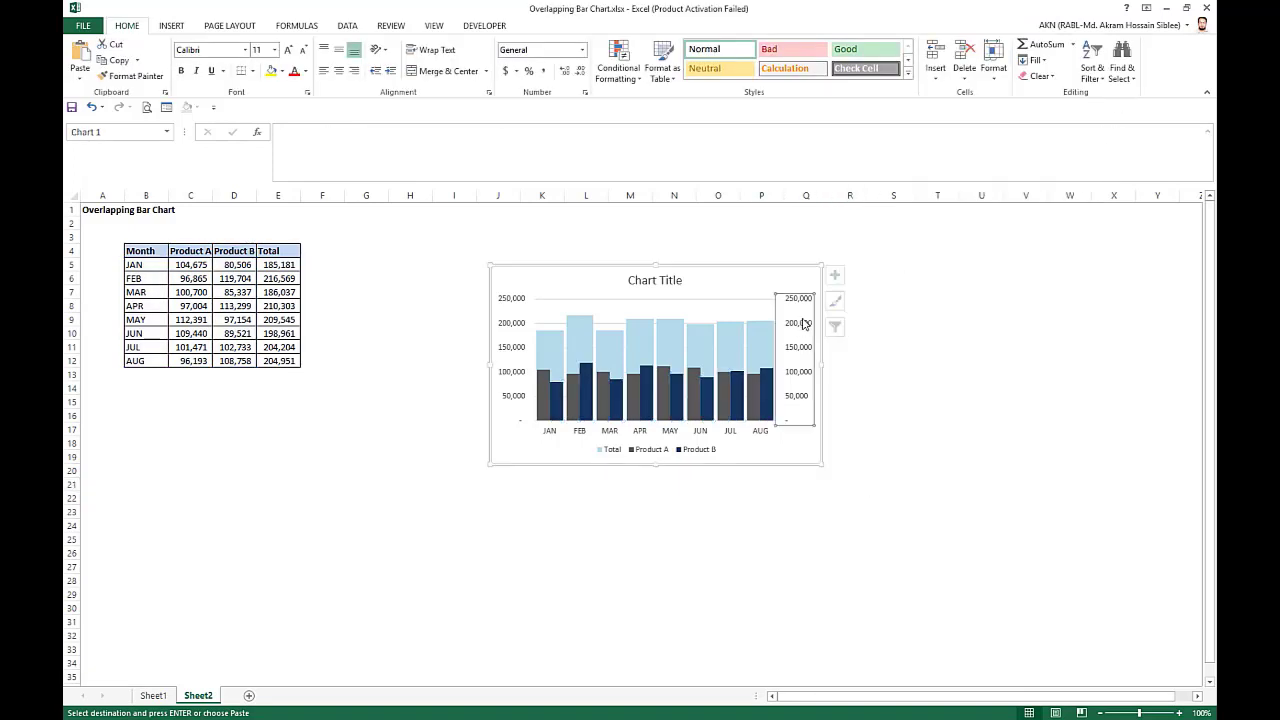
pyautogui.press('Delete')
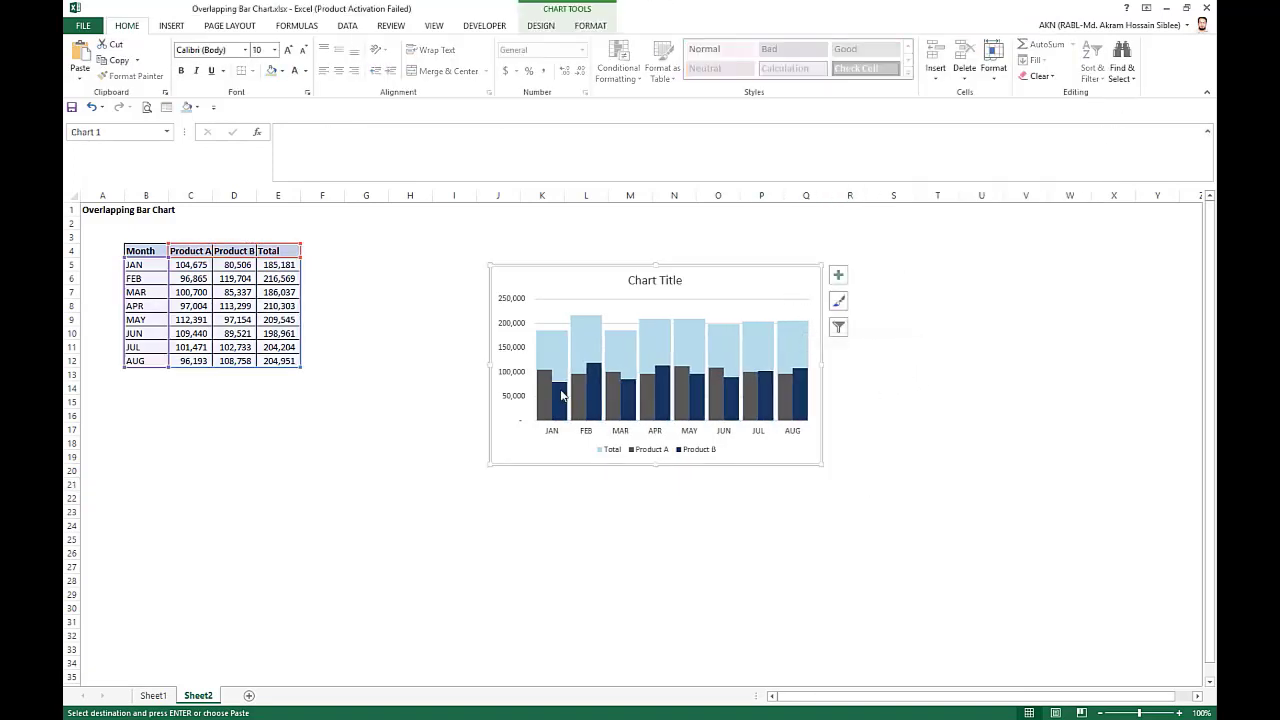
pyautogui.click(517, 352)
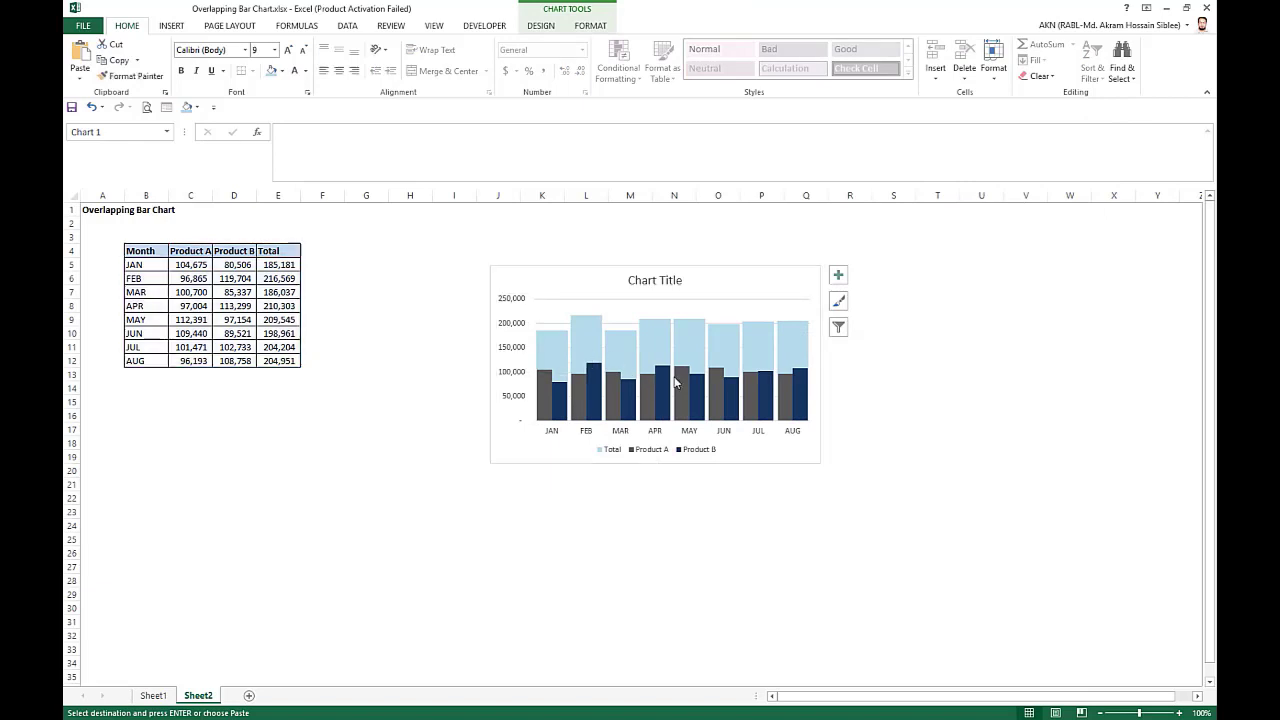
pyautogui.press('Delete')
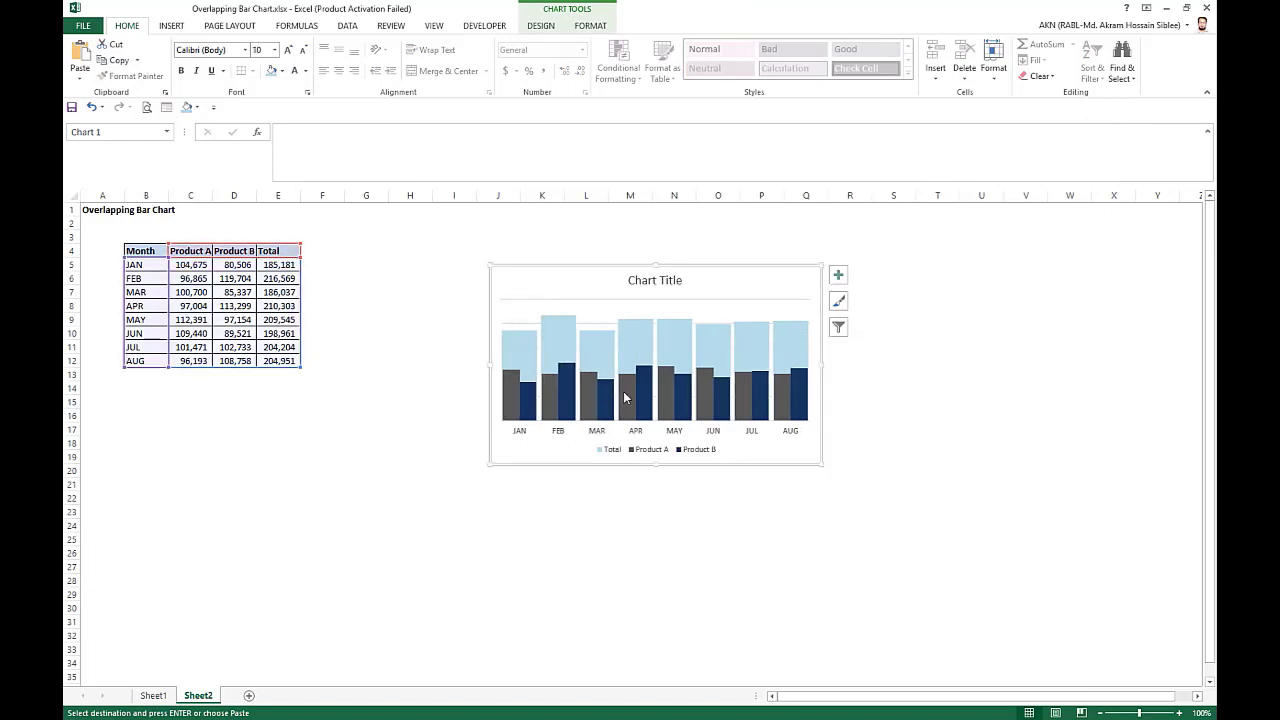
pyautogui.click(780, 300)
pyautogui.click(733, 322)
pyautogui.press('Delete')
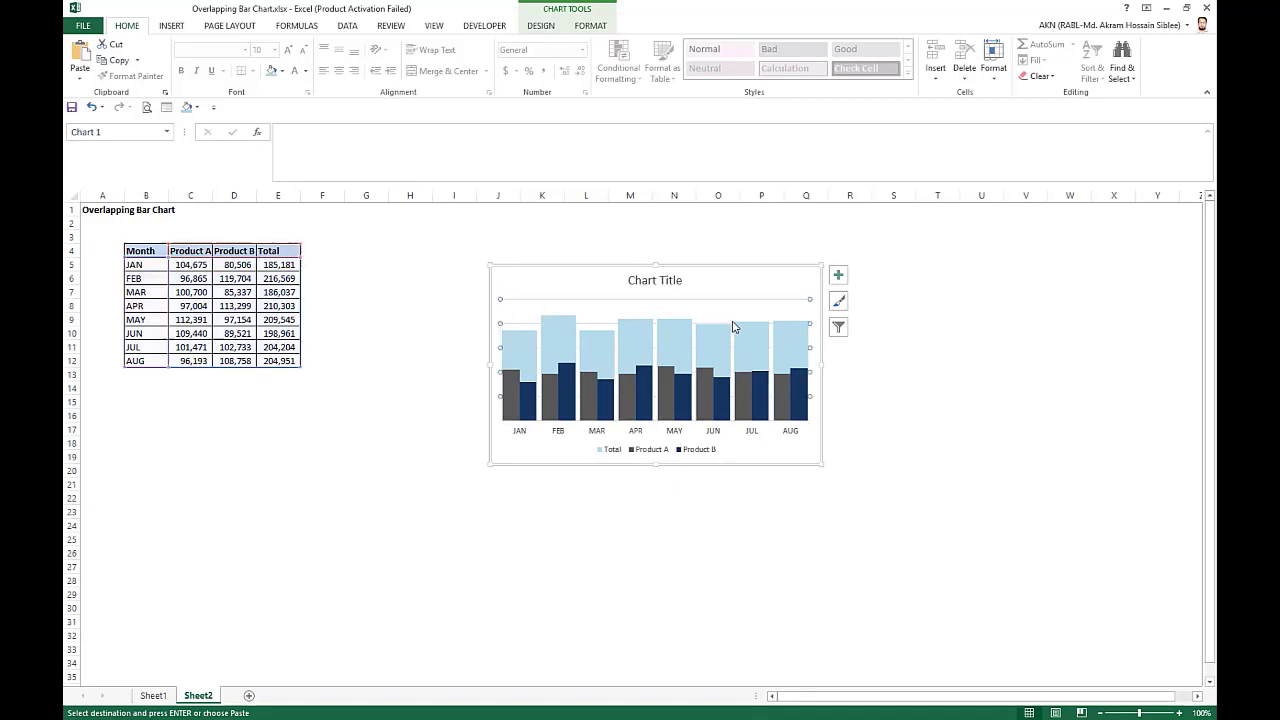
# Add data labels to the Total, Product A and Product B series.
pyautogui.click(802, 348)
pyautogui.click(838, 274)
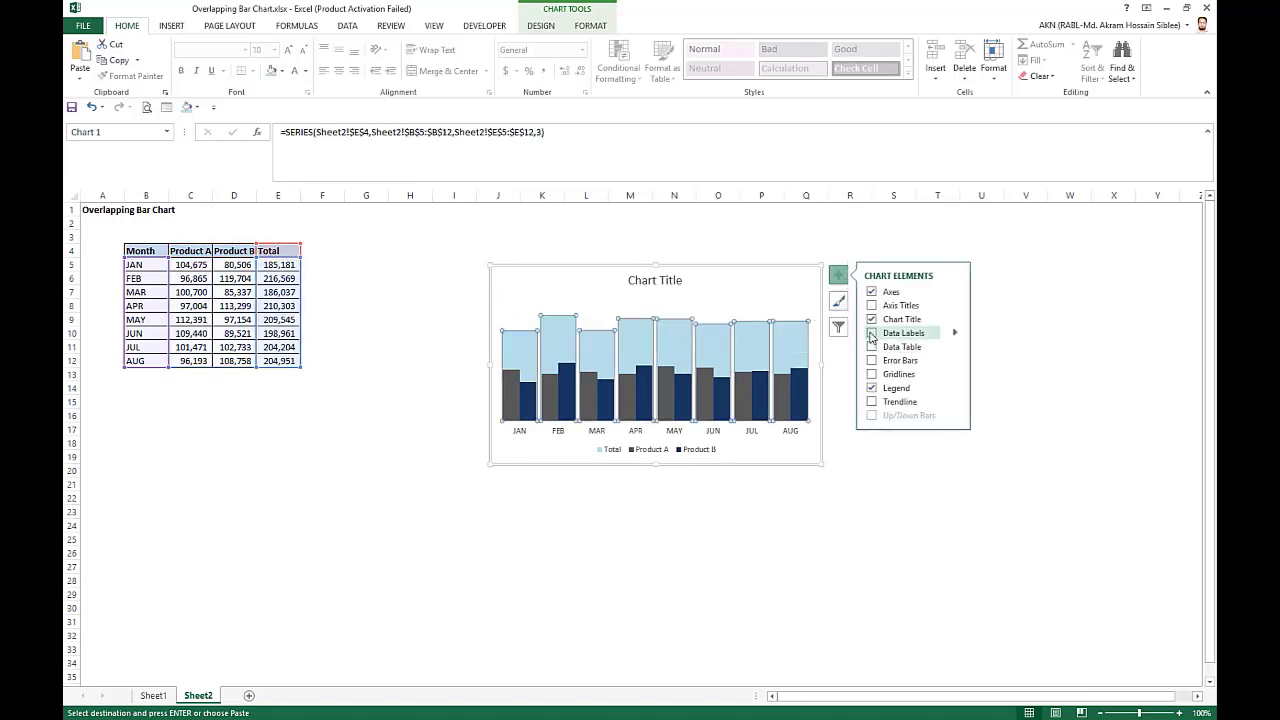
pyautogui.click(896, 333)
pyautogui.click(781, 312)
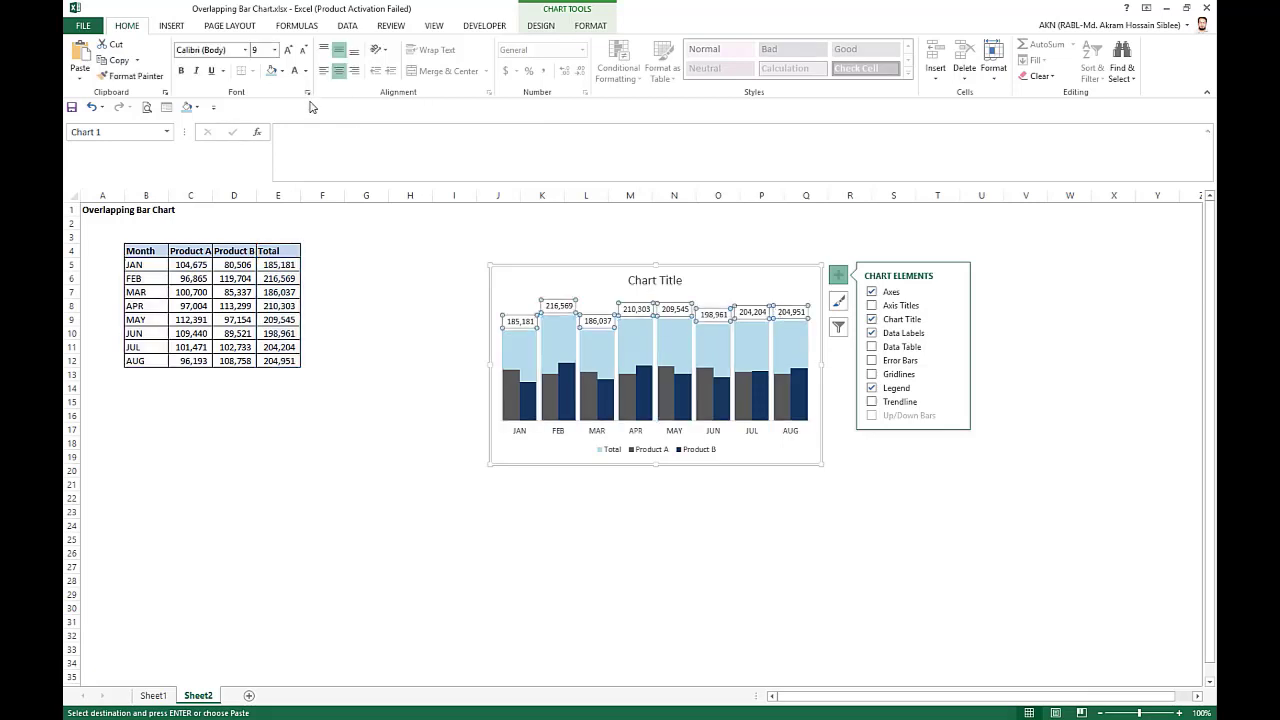
pyautogui.click(743, 382)
pyautogui.click(869, 334)
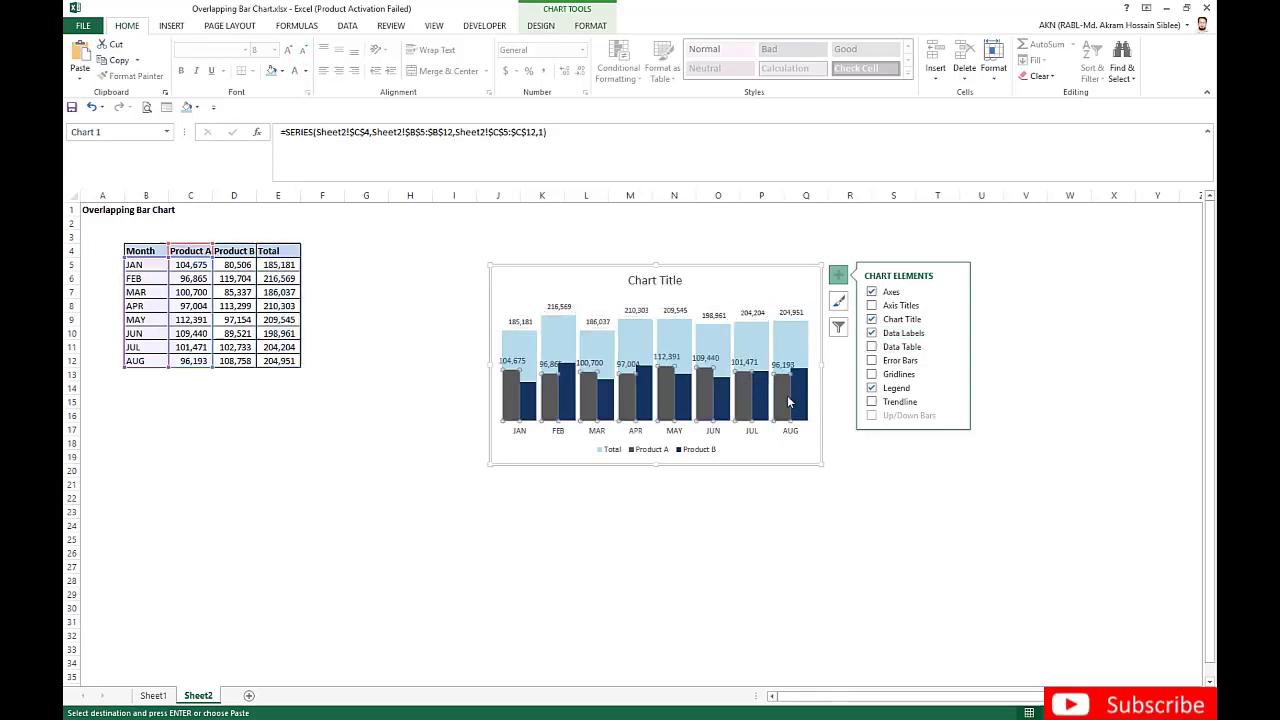
pyautogui.click(766, 395)
pyautogui.click(873, 334)
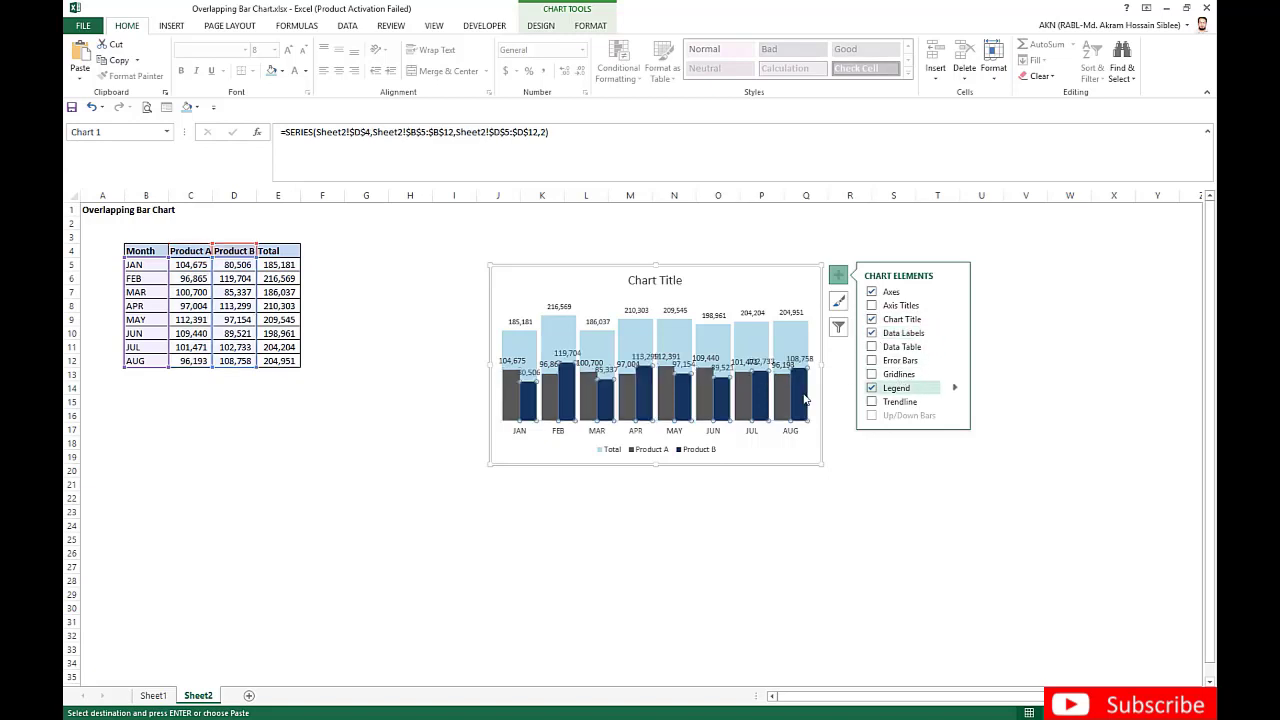
# Place Product A labels at Inside Base, rotated 270°, at font size 8.
pyautogui.click(523, 362)
pyautogui.rightClick(524, 362)
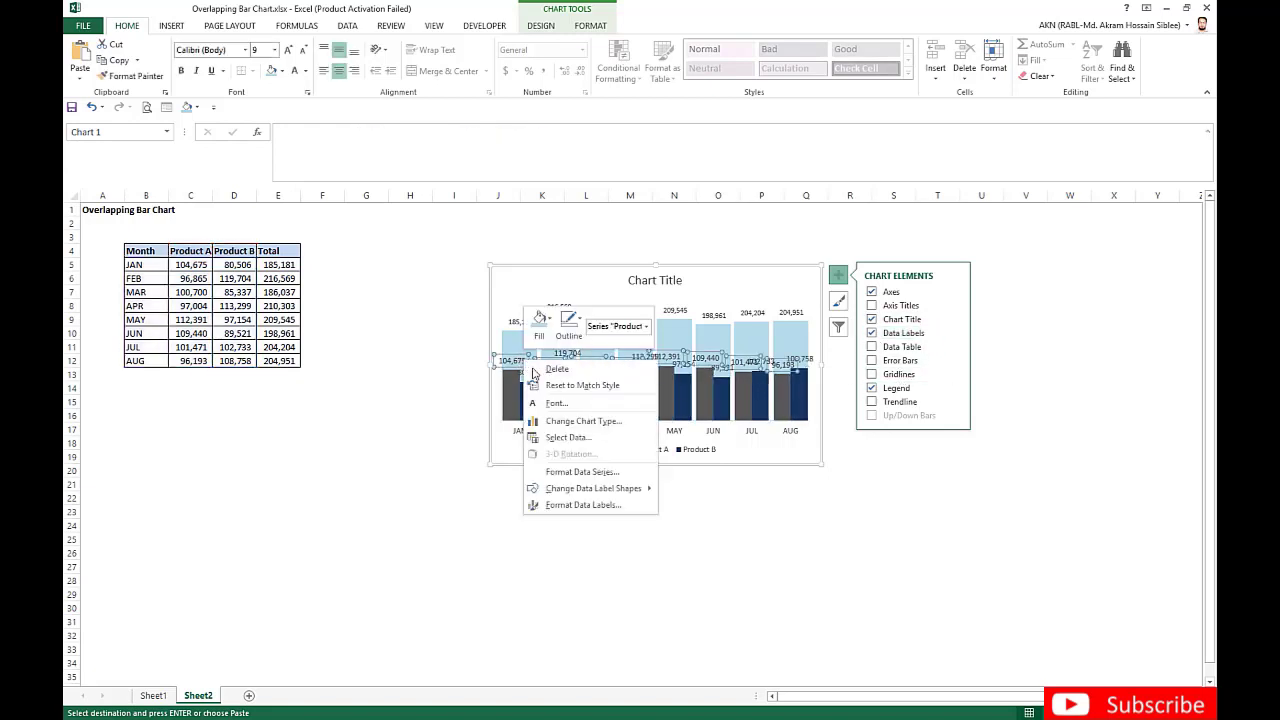
pyautogui.click(576, 505)
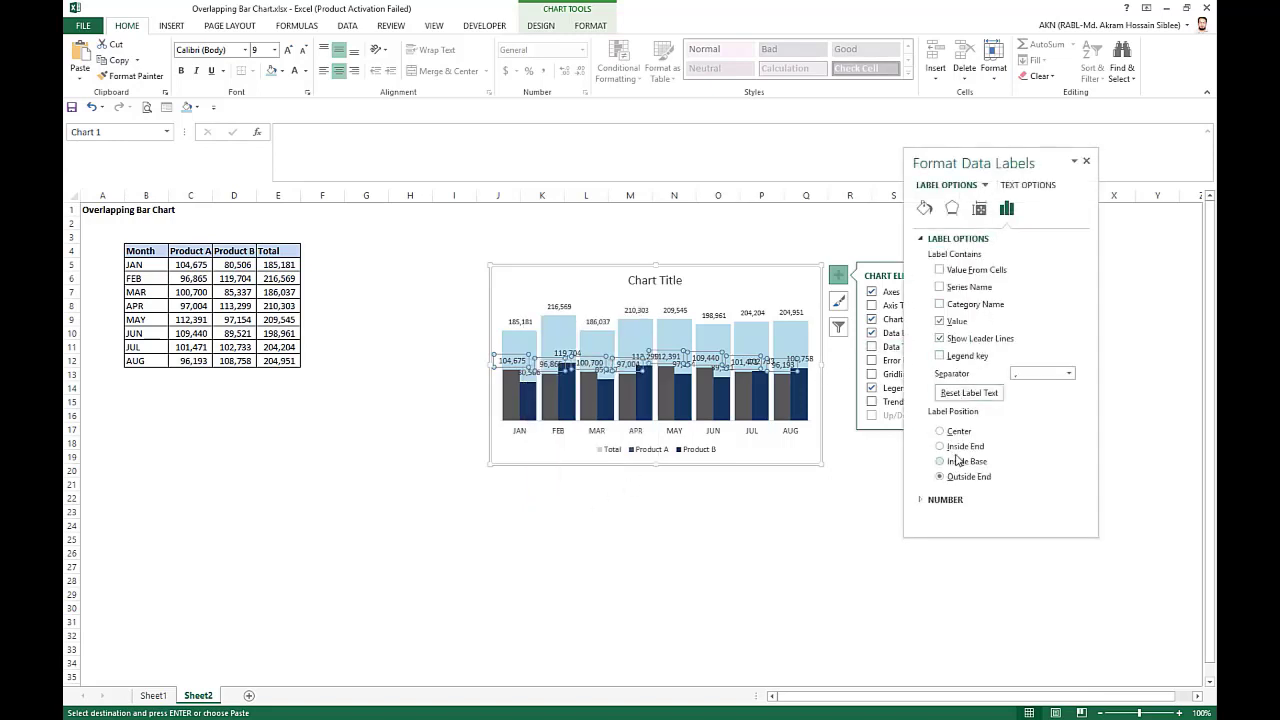
pyautogui.click(955, 461)
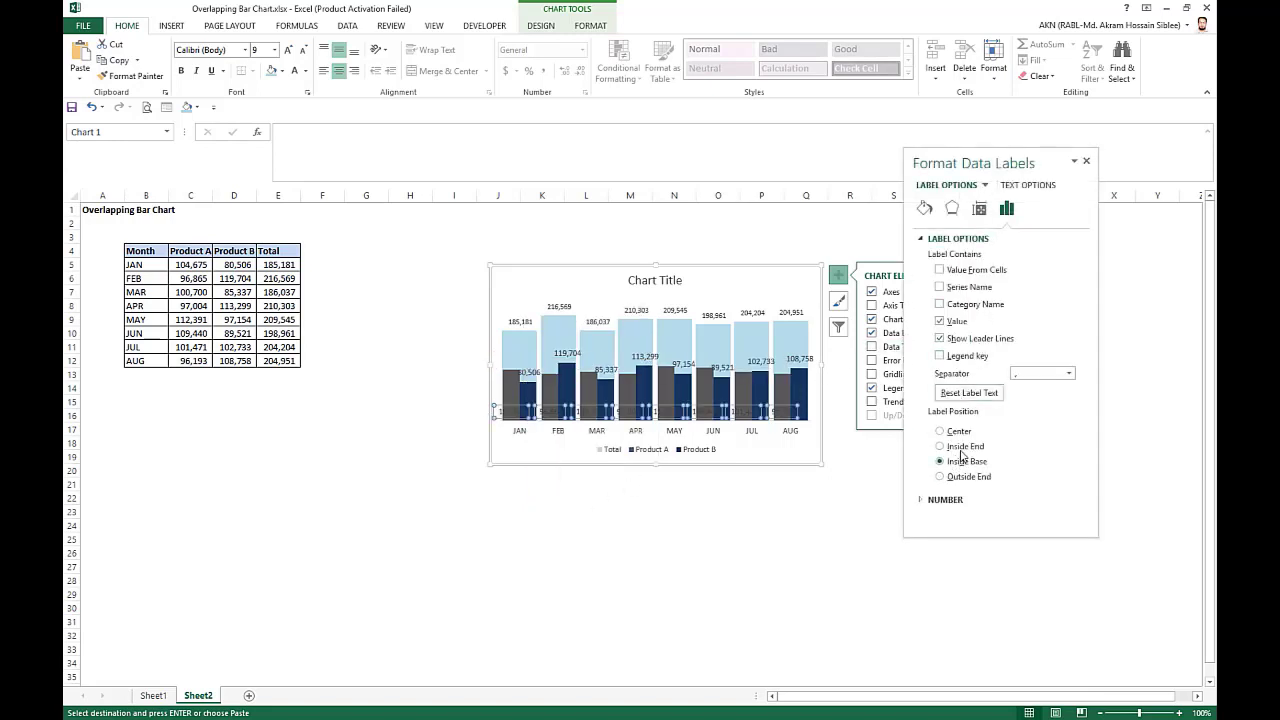
pyautogui.click(979, 208)
pyautogui.click(1068, 294)
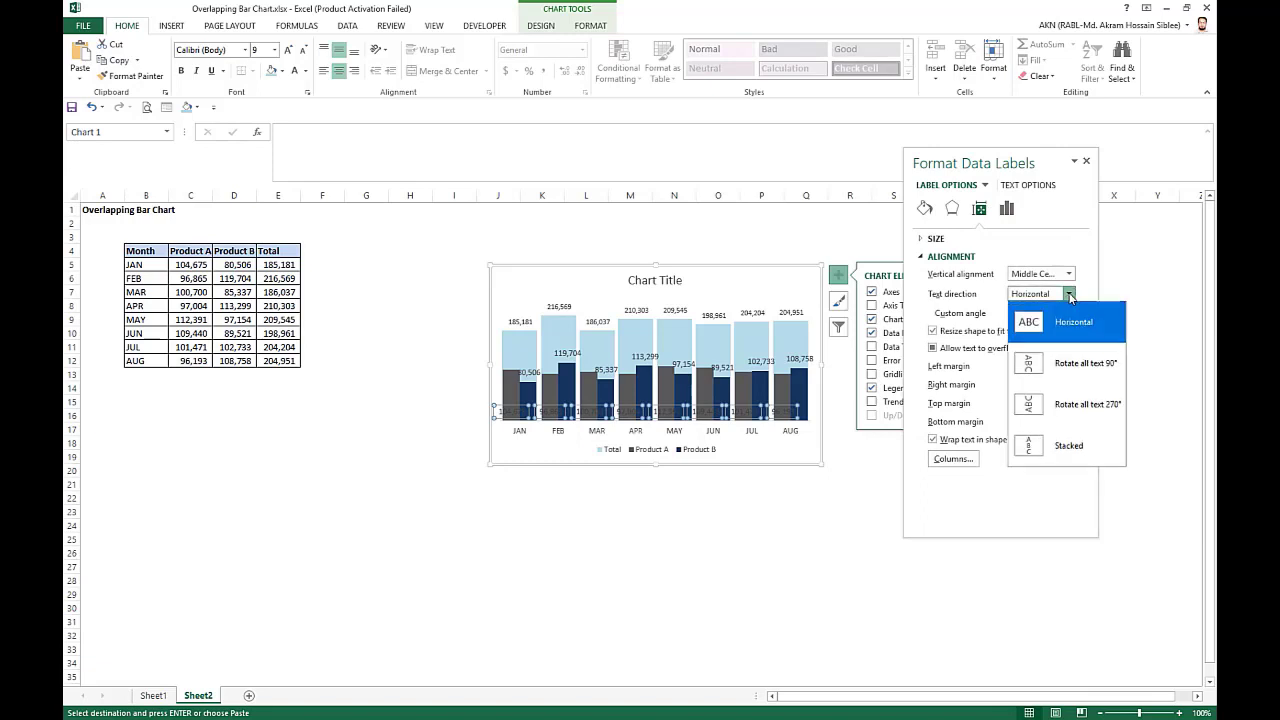
pyautogui.click(1040, 414)
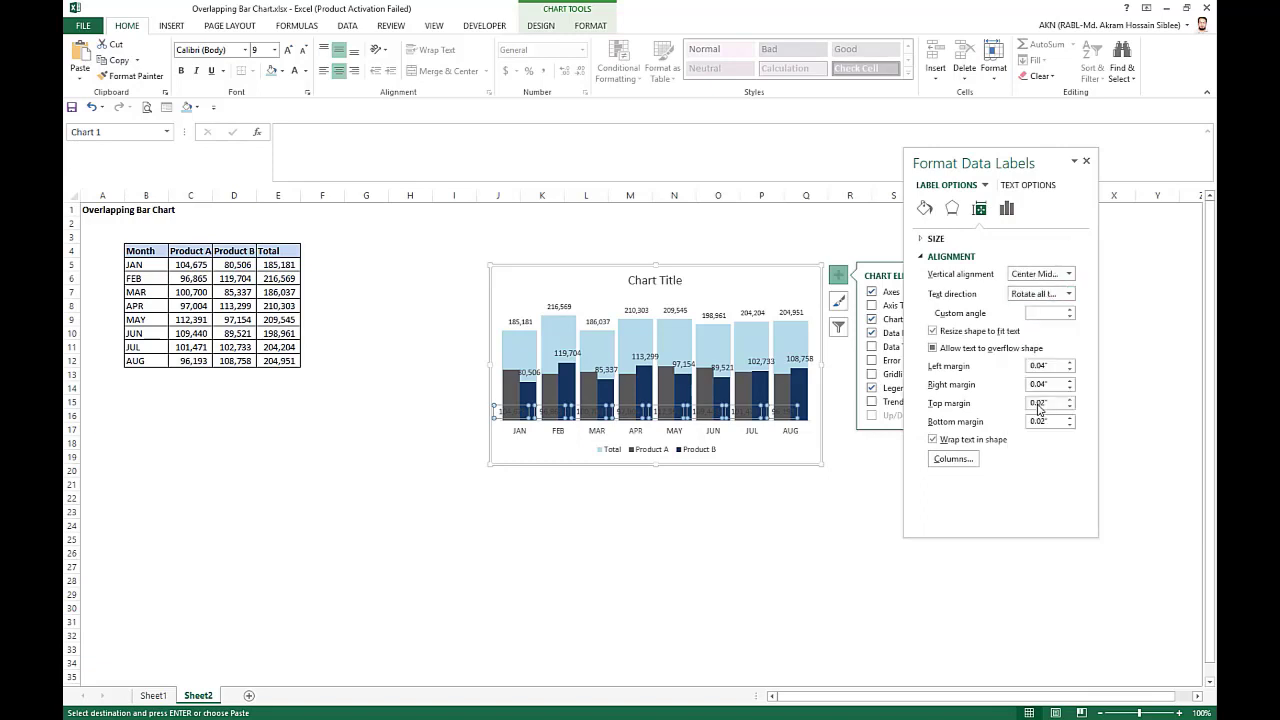
pyautogui.click(303, 49)
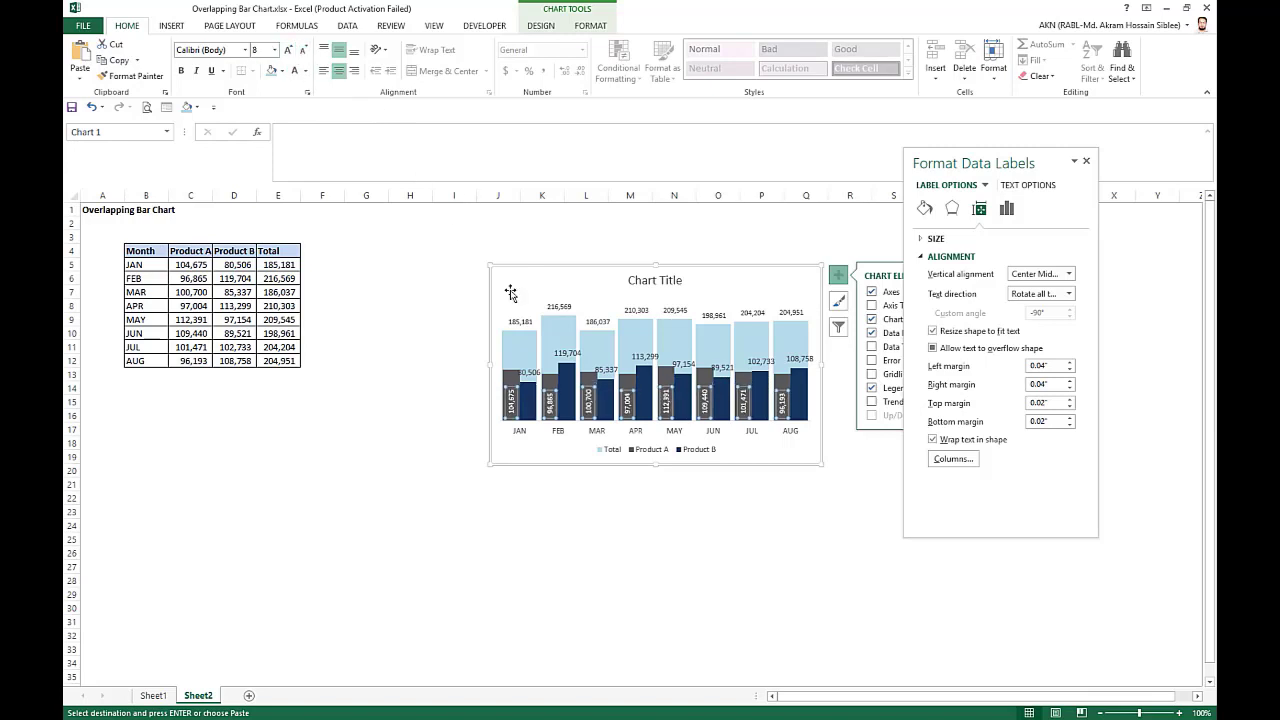
# Give Product B labels the same Inside Base, 270° rotation and size 8.
pyautogui.click(612, 369)
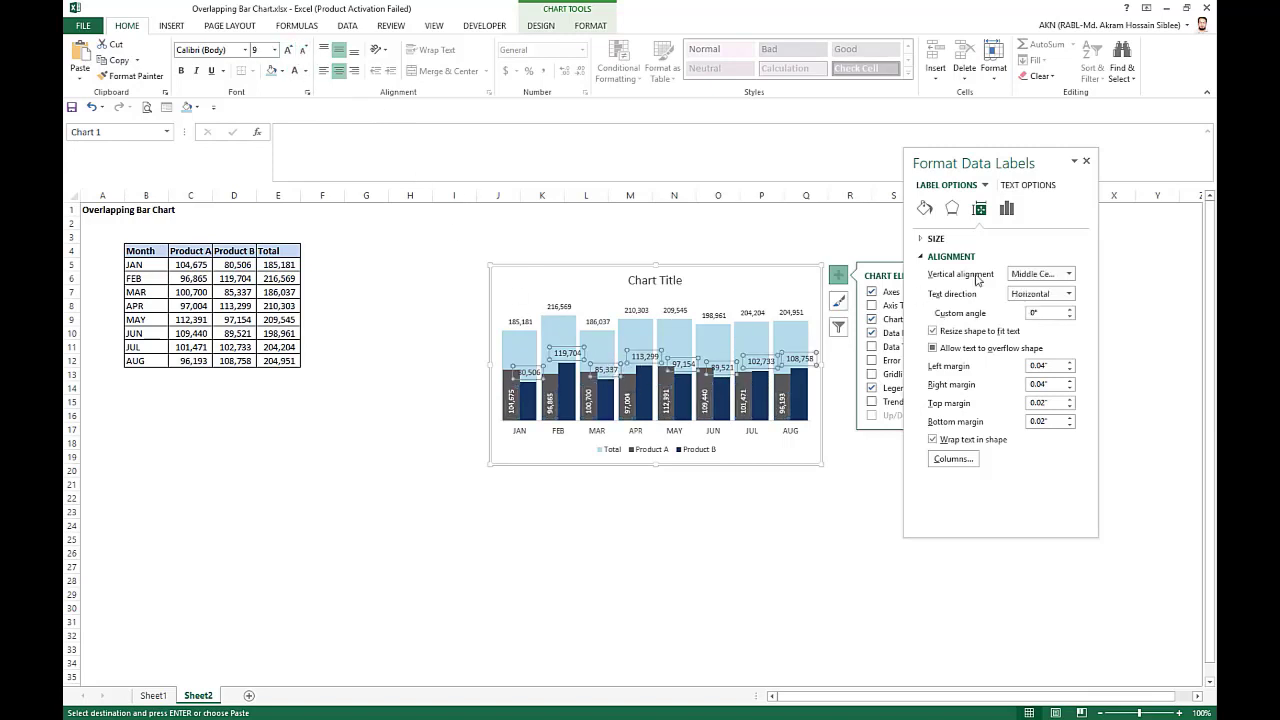
pyautogui.click(1010, 211)
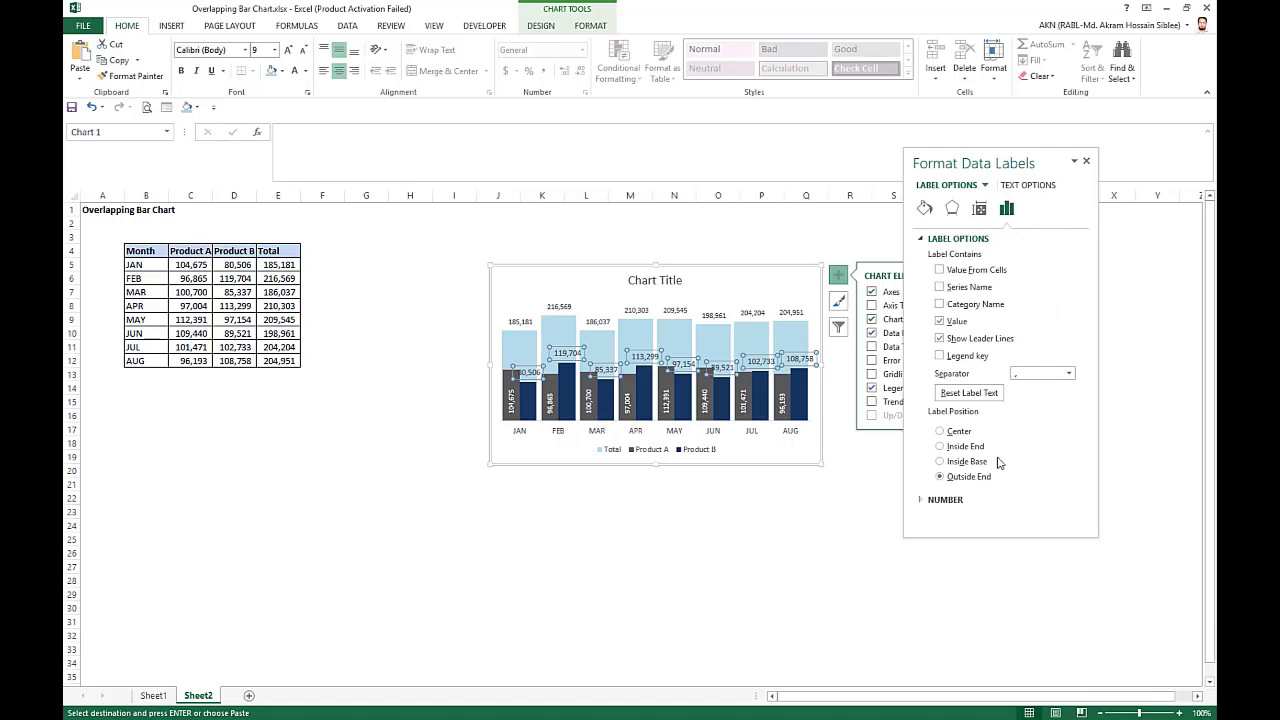
pyautogui.click(940, 461)
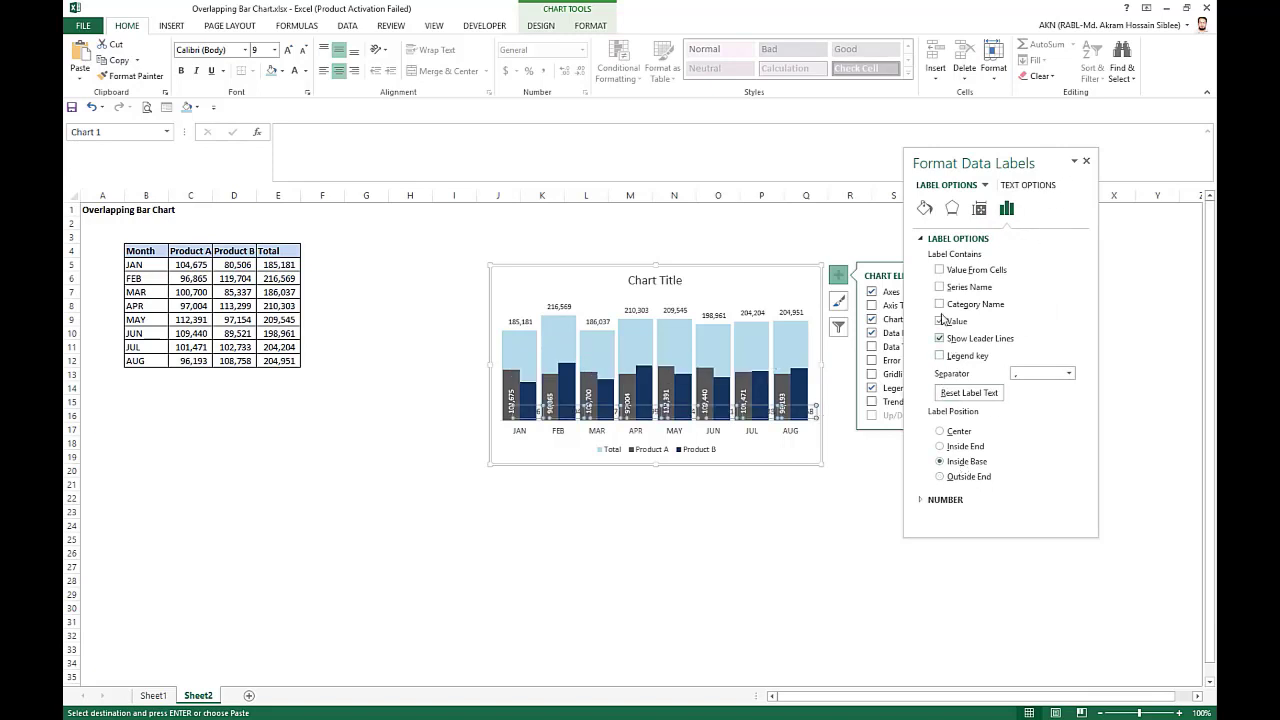
pyautogui.click(980, 209)
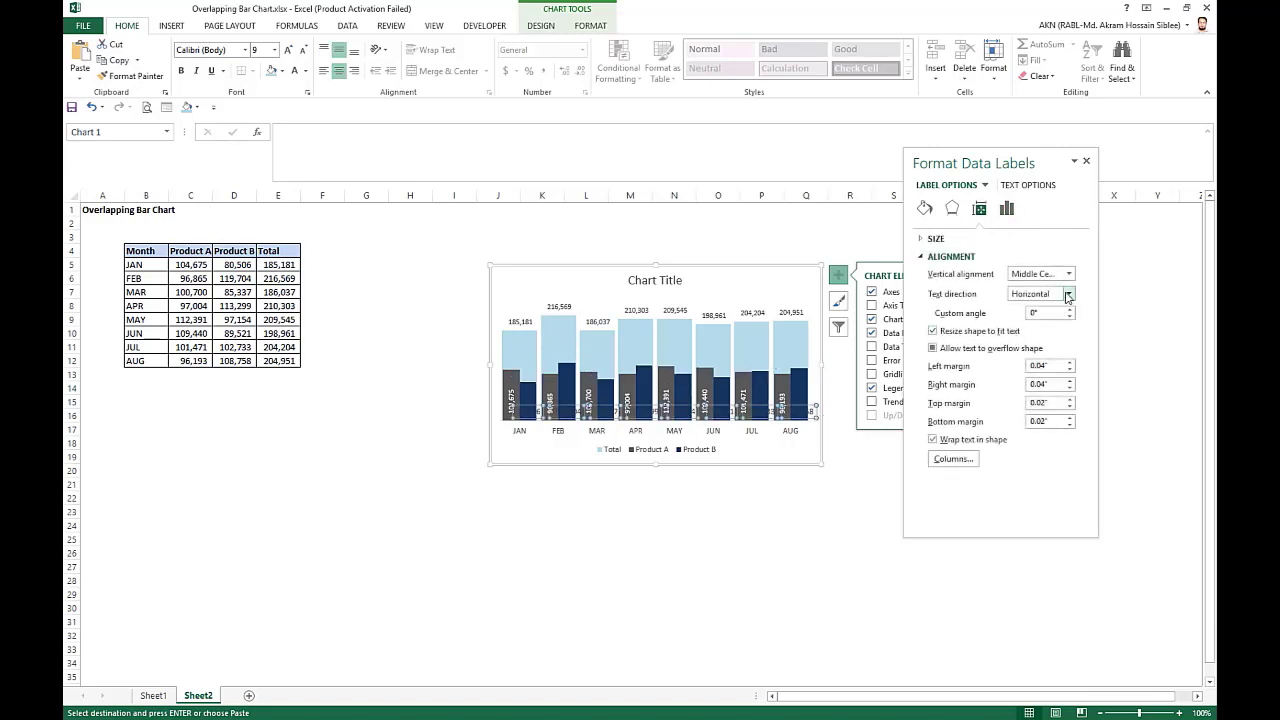
pyautogui.click(1068, 293)
pyautogui.click(1033, 408)
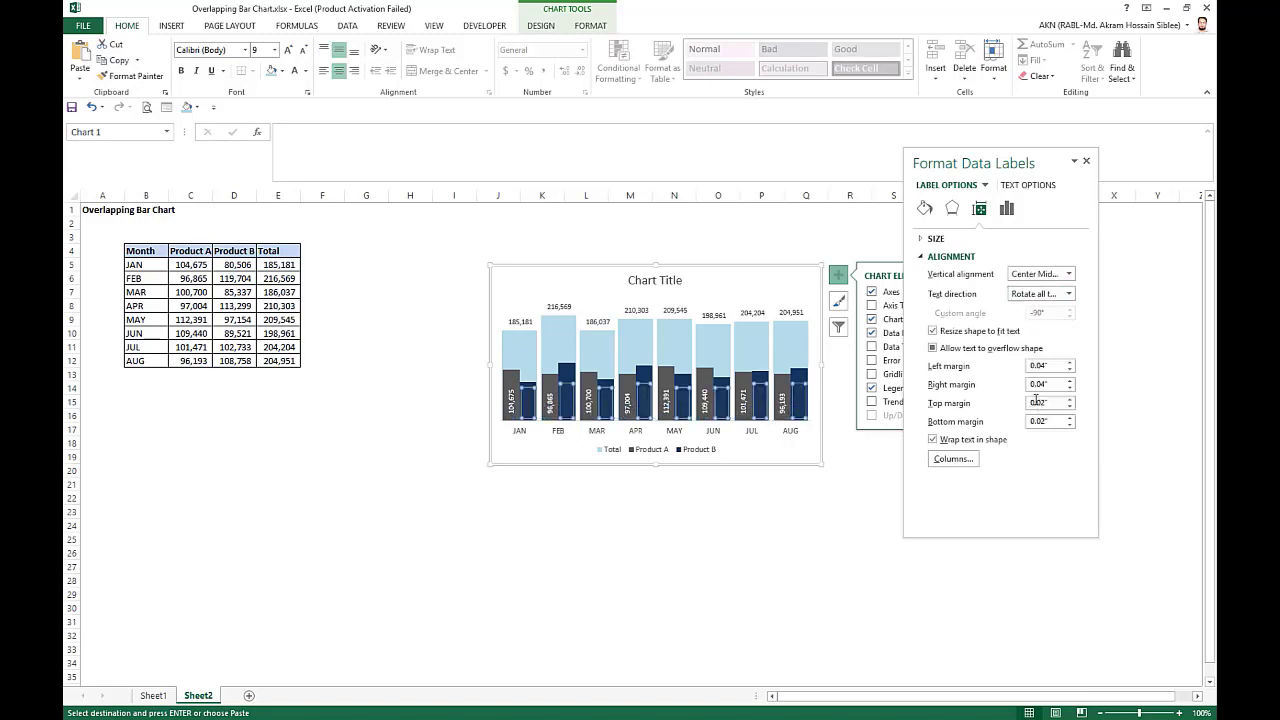
pyautogui.click(294, 69)
# Replace the default chart title with 'Porduct Sales'.
pyautogui.click(1087, 163)
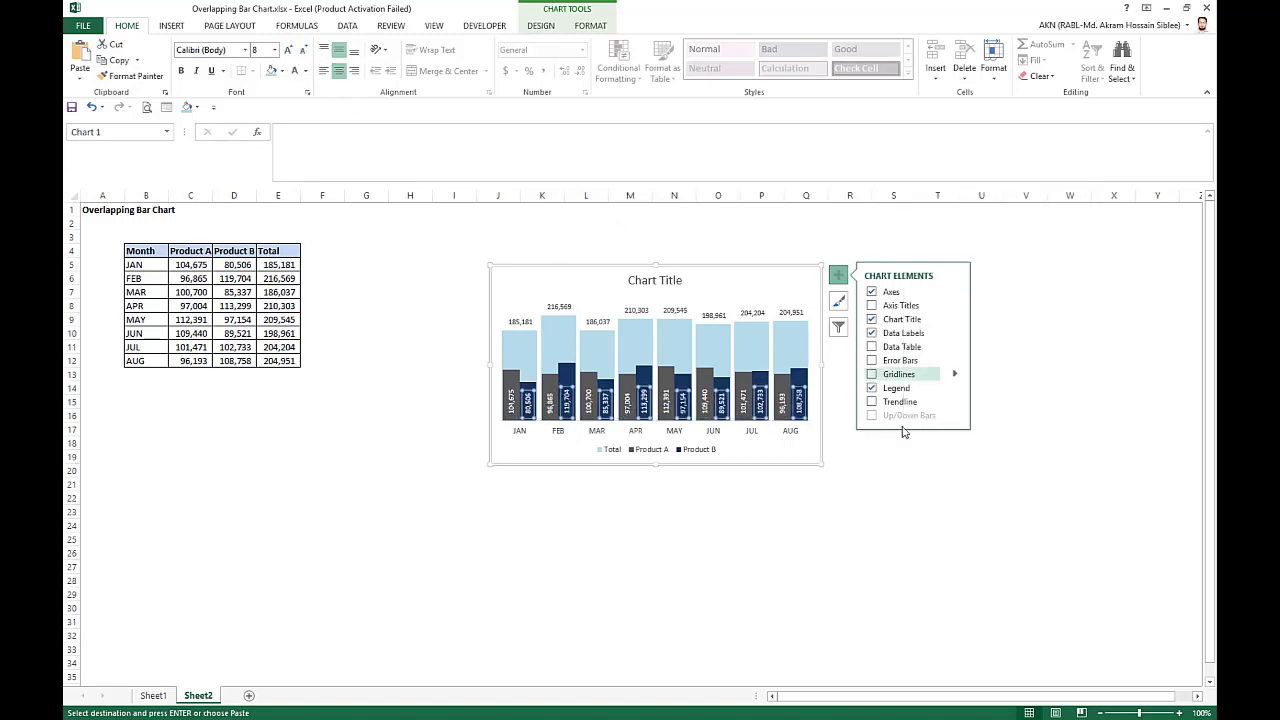
pyautogui.click(645, 281)
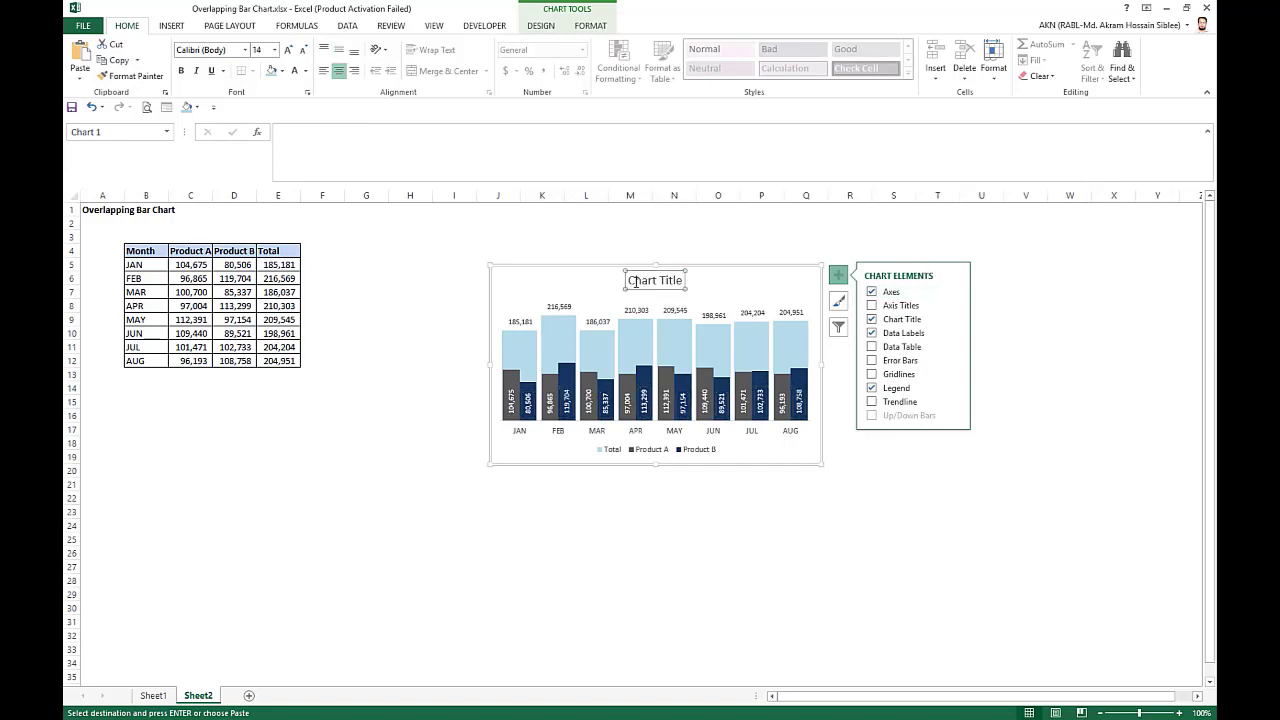
pyautogui.moveTo(632, 283); pyautogui.dragTo(671, 281)
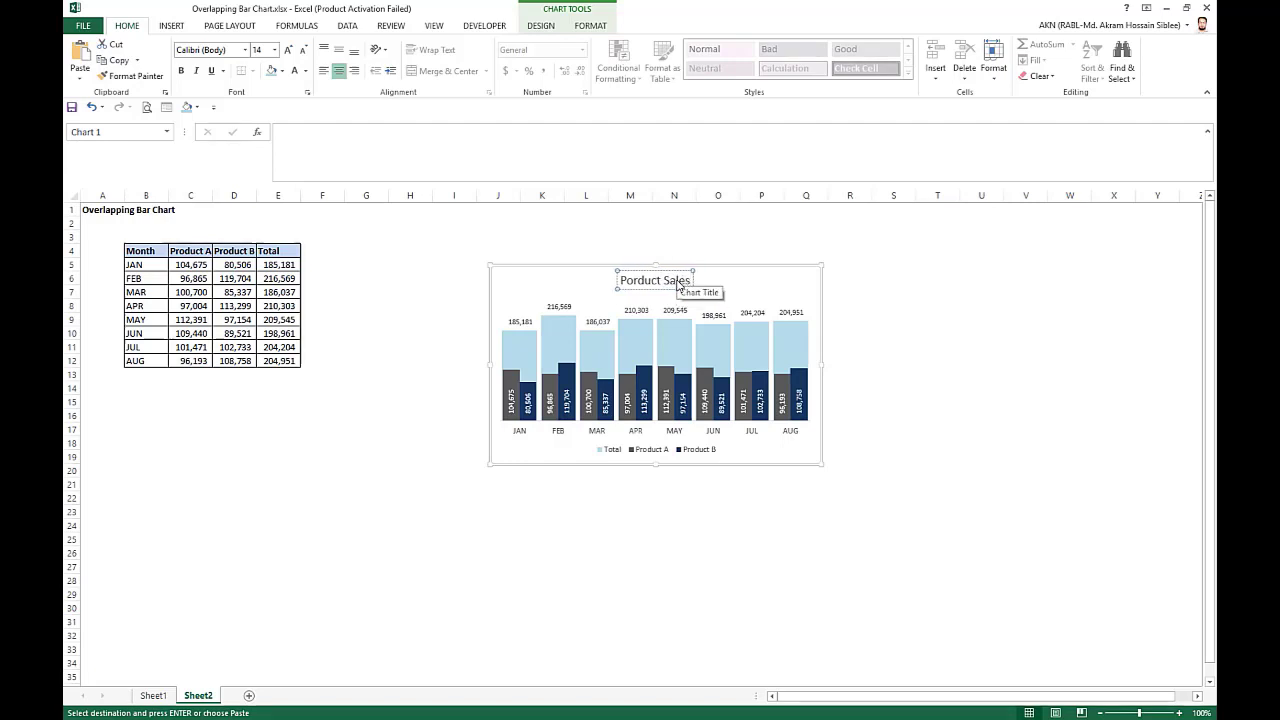
pyautogui.press('Escape')
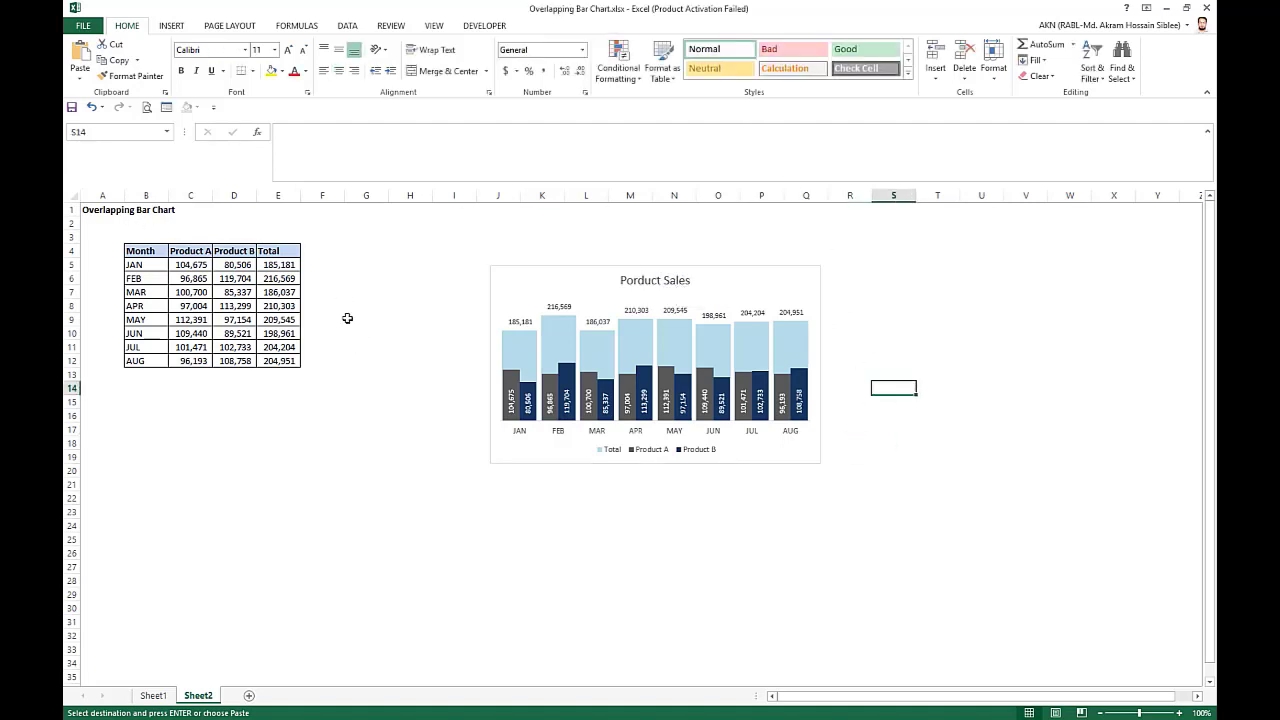